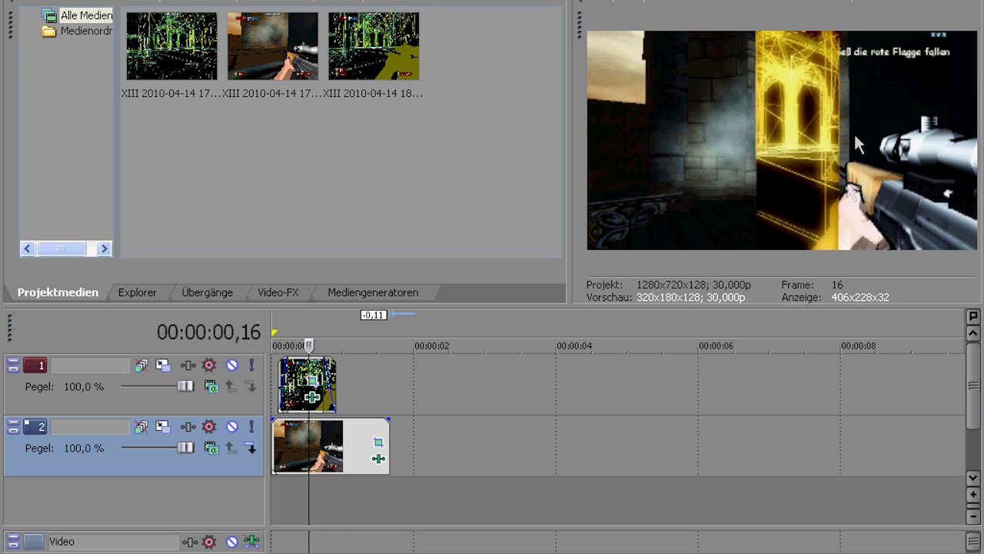
Step: Examine the finished wireframe sweep effect frame by frame, from about 00:00:00,09 to 00:00:00,14
click(293, 342)
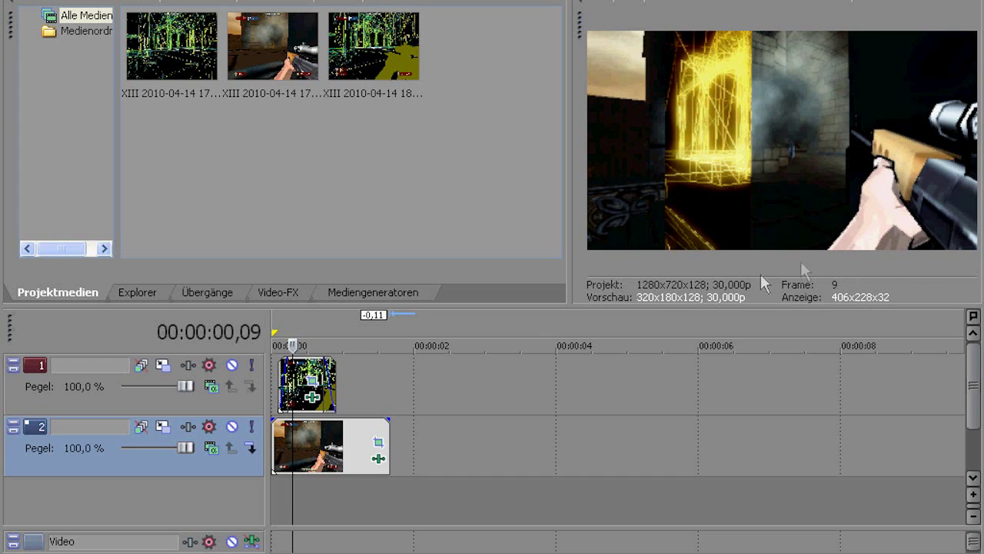
key(Right)
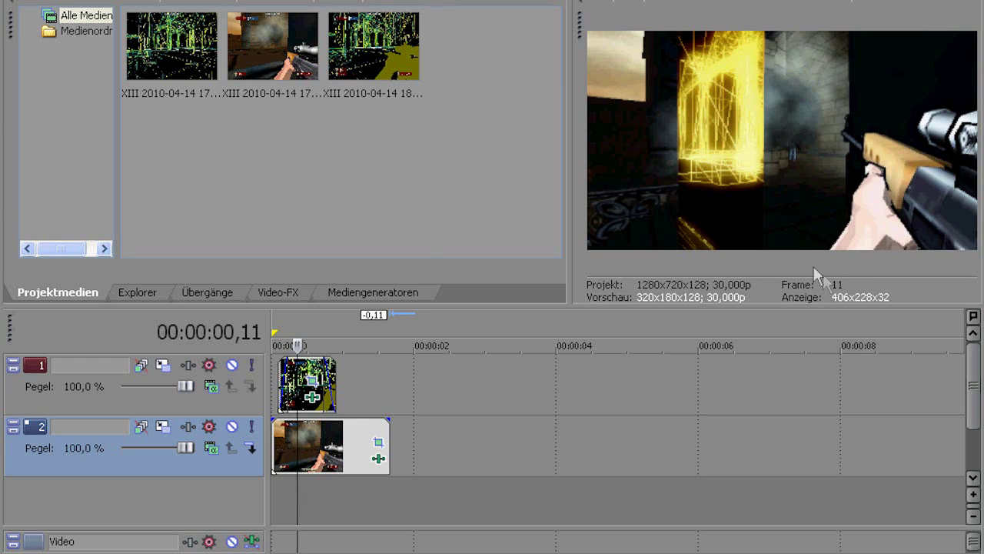
key(Right)
key(Right)
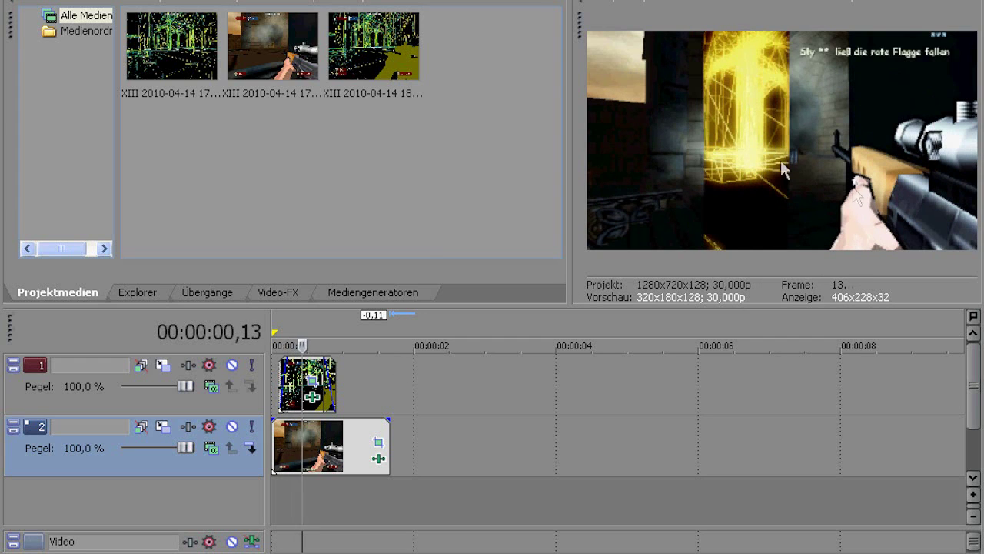
key(Right)
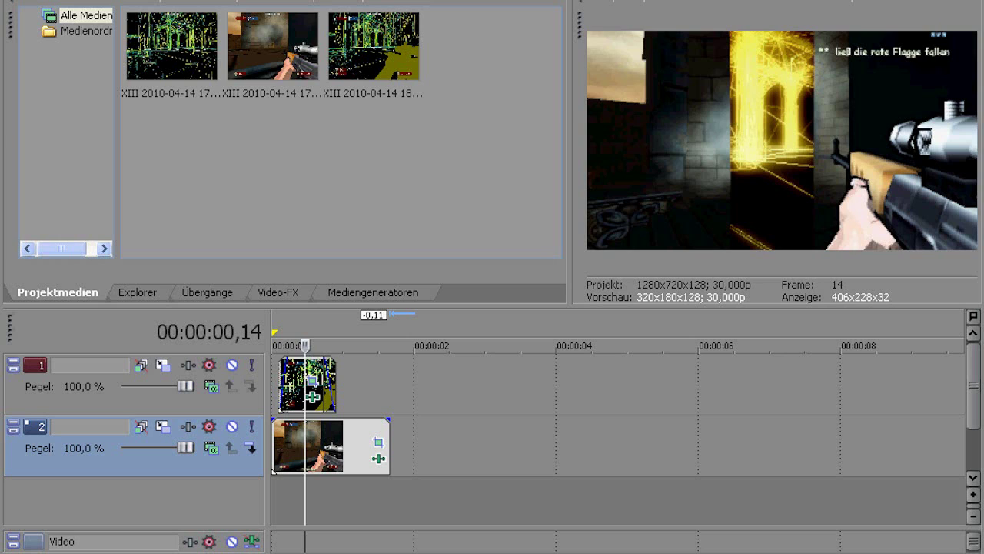
Step: Delete the upper track holding the wireframe clip and remove the video effects from the remaining gameplay clip
click(160, 404)
key(Delete)
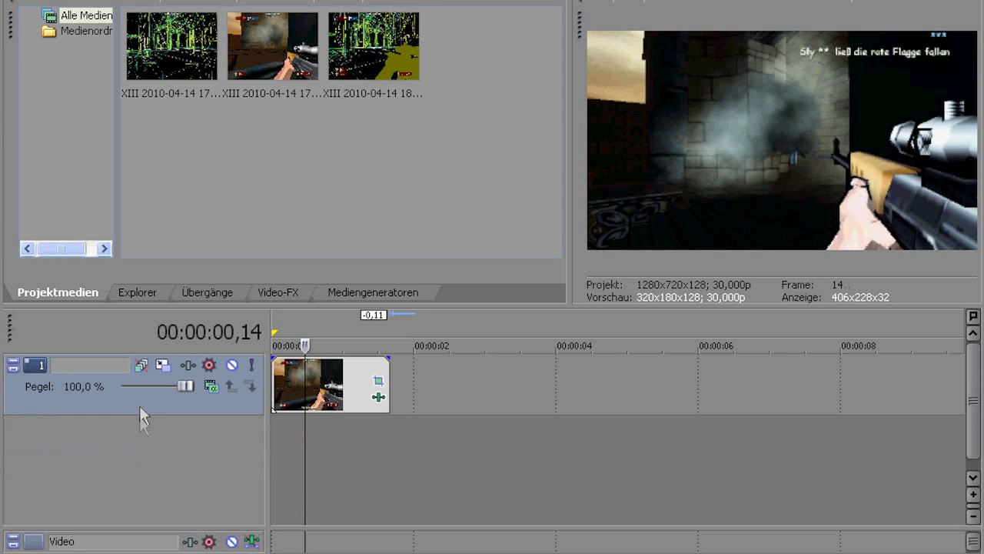
click(380, 398)
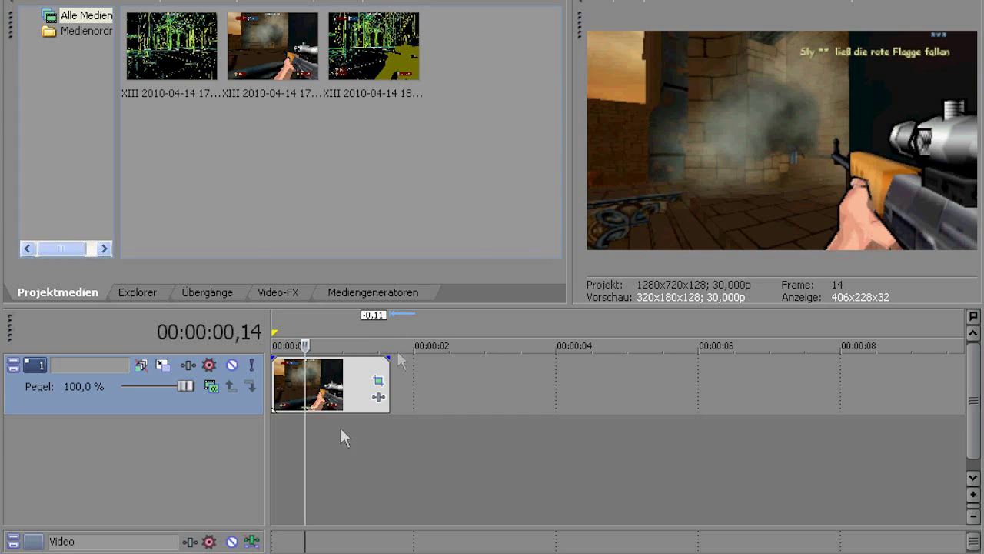
Step: Examine the gameplay clip frame by frame around its middle, ending at 00:00:00,24
click(329, 343)
click(349, 332)
key(Left)
key(Left)
key(Left)
key(Left)
key(Left)
key(Left)
key(Left)
key(Left)
key(Left)
key(Left)
key(Left)
key(Left)
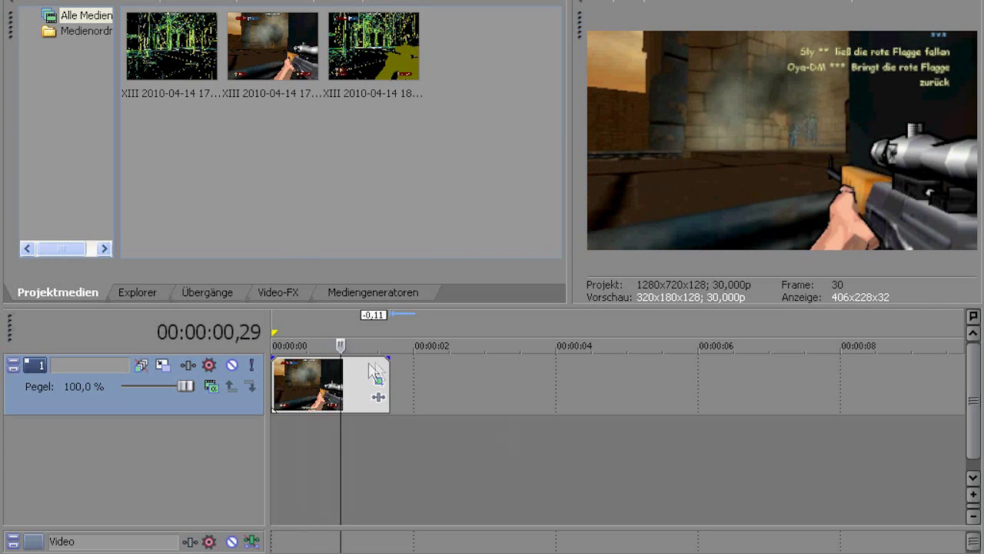
key(Left)
key(Left)
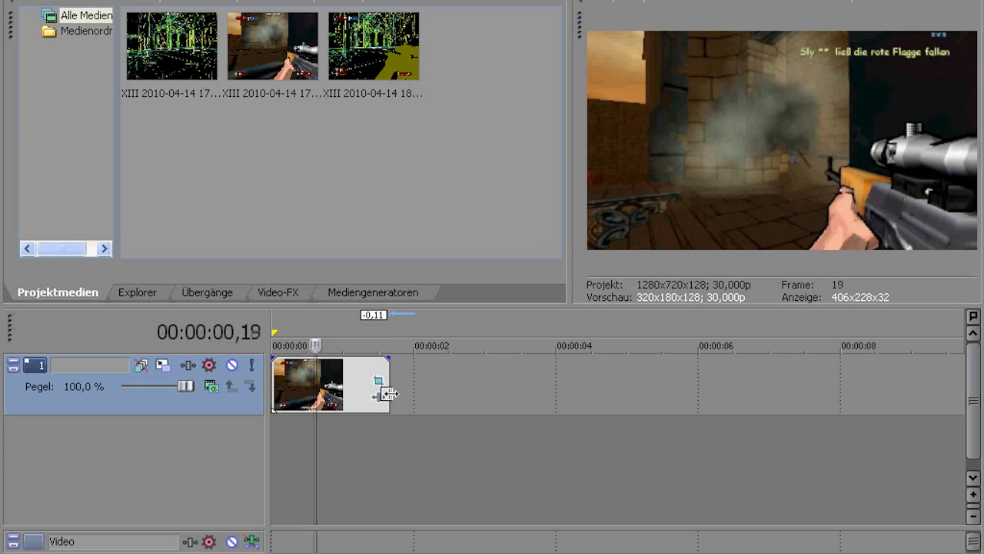
key(Right)
key(Right)
key(Right)
key(Right)
key(Left)
key(Right)
key(Left)
key(Left)
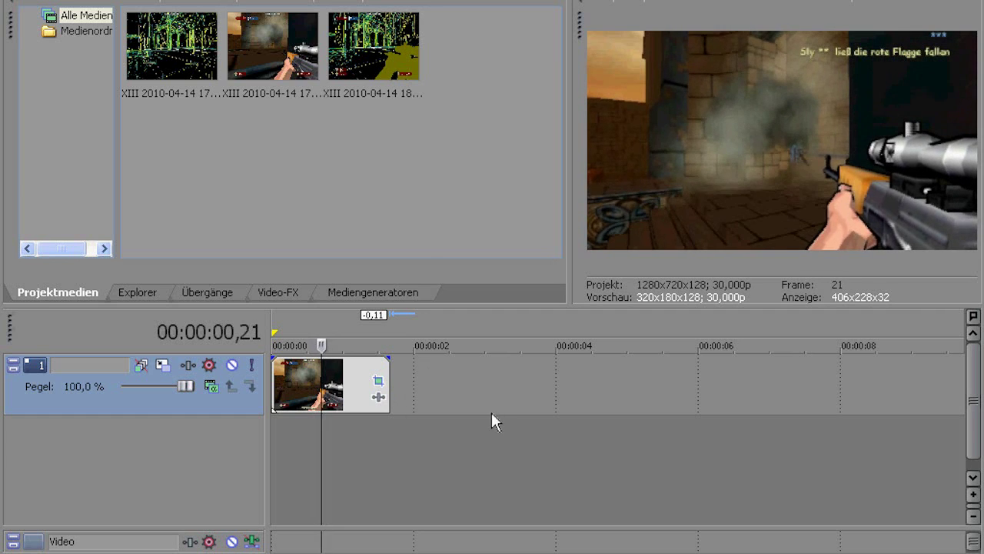
key(Right)
key(Right)
key(Right)
key(Left)
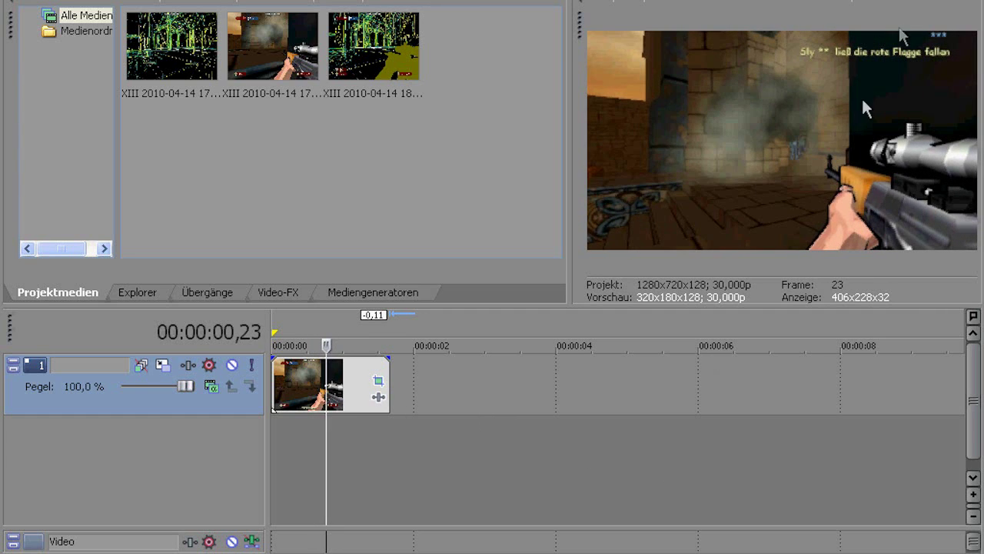
key(Right)
Step: Insert an empty video track above the gameplay clip's track
right_click(435, 376)
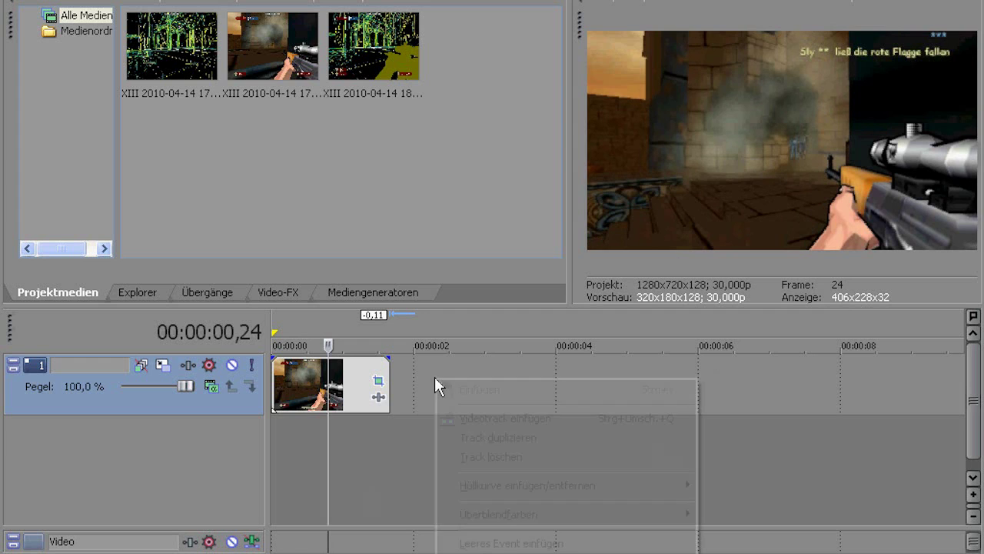
click(498, 460)
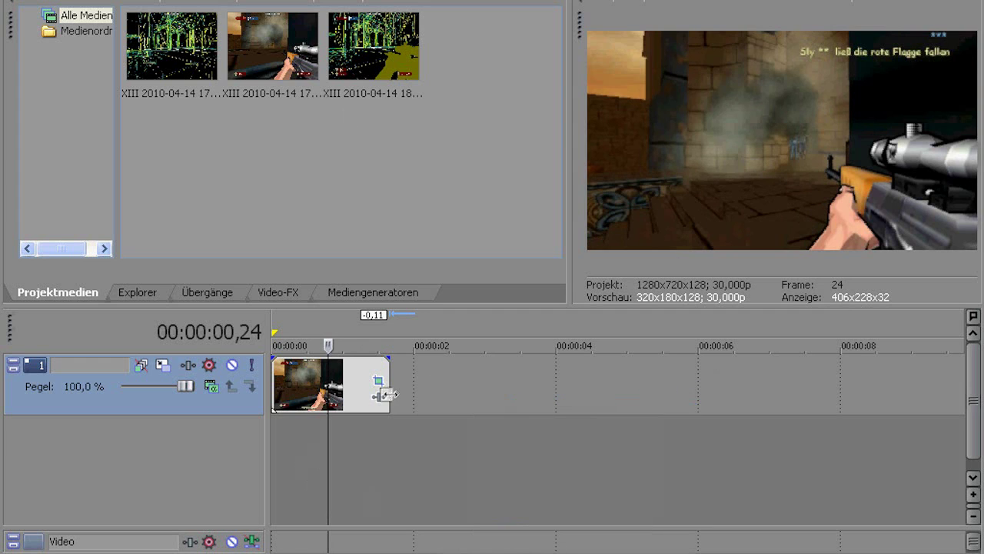
right_click(433, 415)
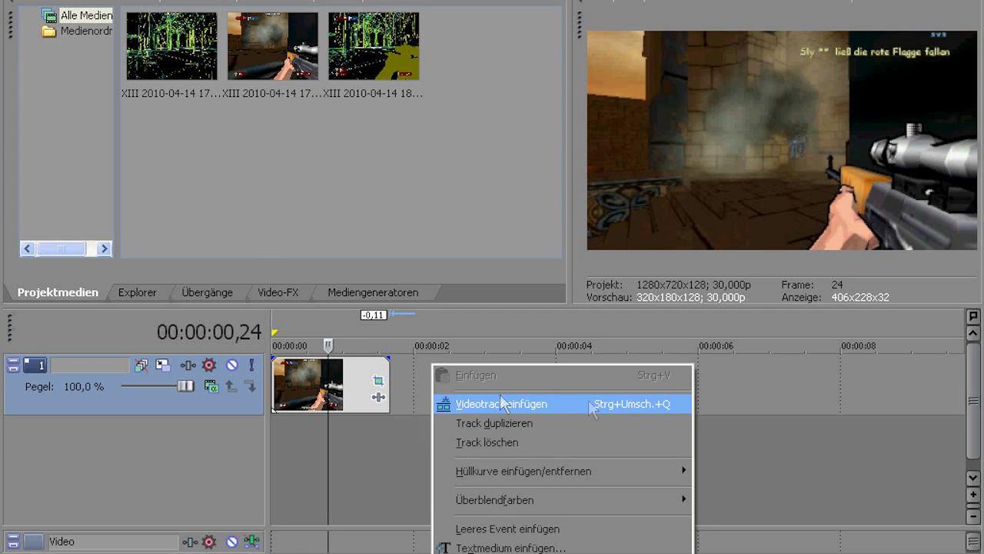
click(532, 406)
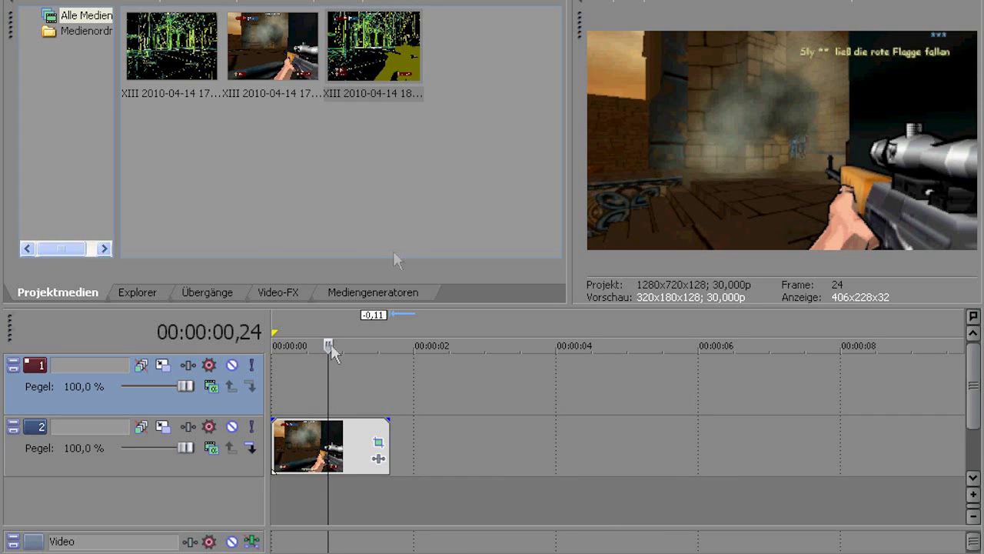
drag(294, 387, 435, 403)
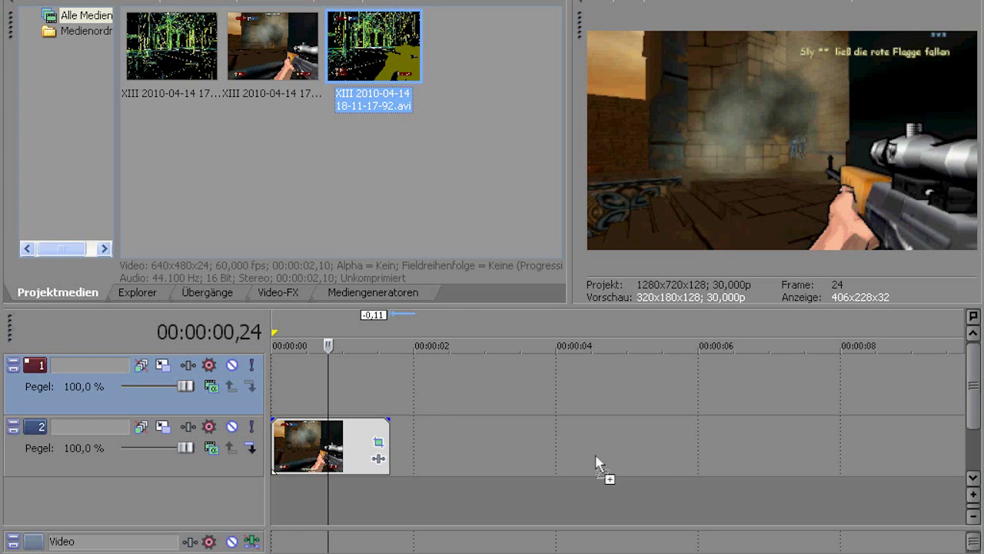
click(169, 470)
key(Delete)
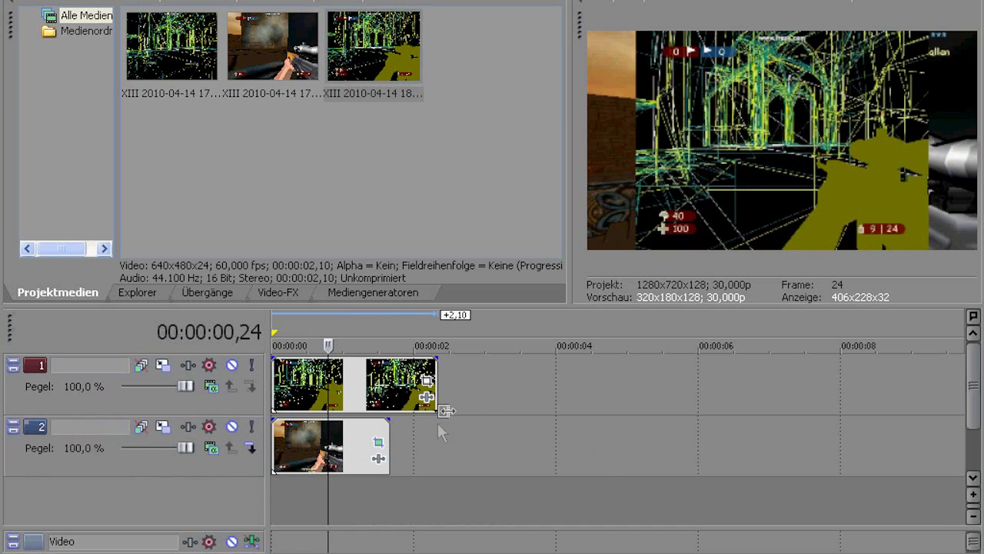
Step: Crop the wireframe clip with the preset "16:9 Breitbild-TV-Bildseitenverhältnis" and align it with the start of the timeline
click(433, 377)
click(376, 344)
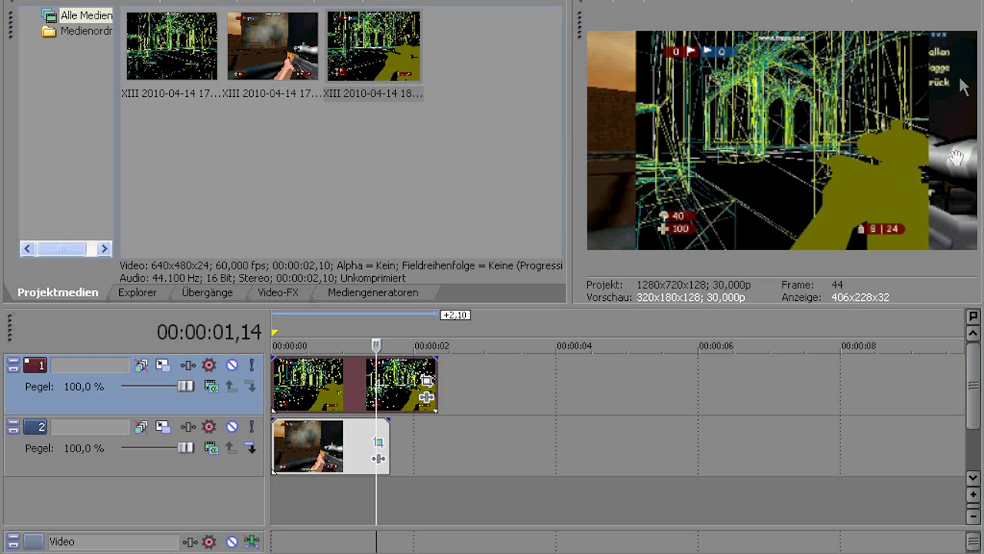
drag(285, 396, 531, 402)
click(522, 392)
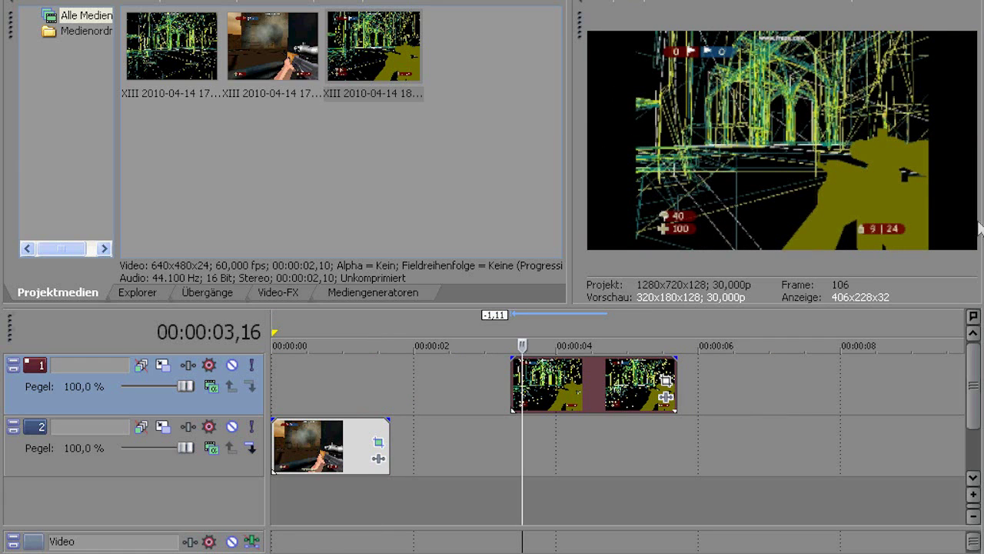
click(665, 380)
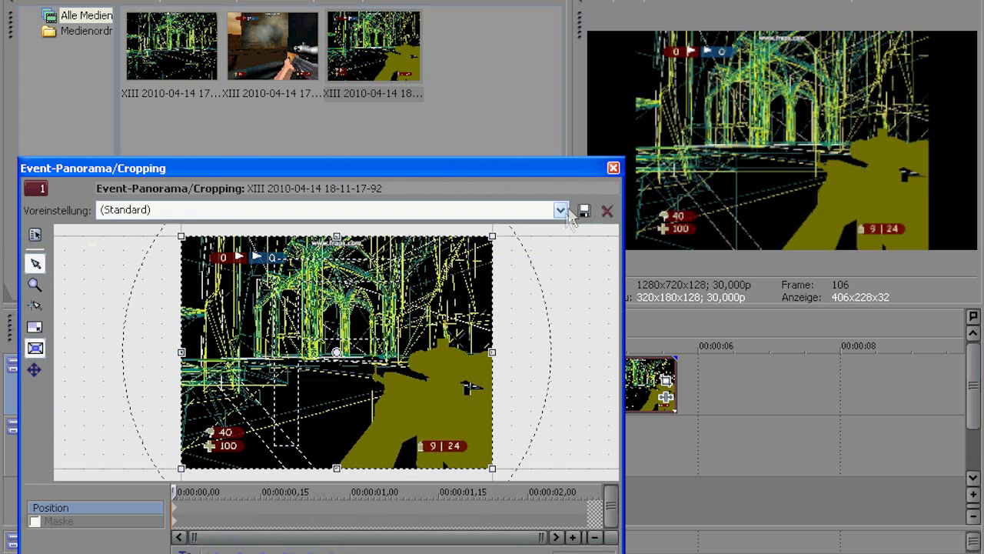
click(560, 210)
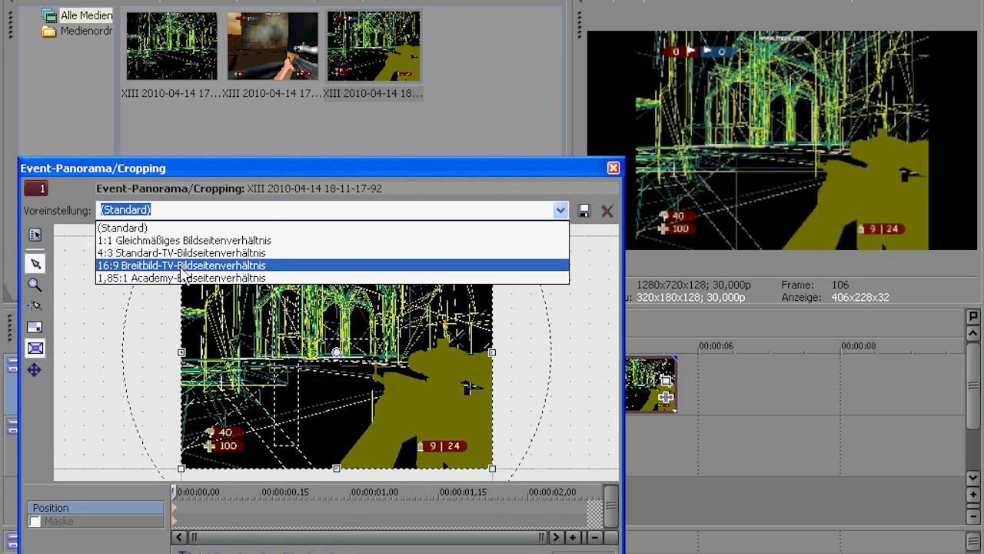
click(183, 265)
click(613, 169)
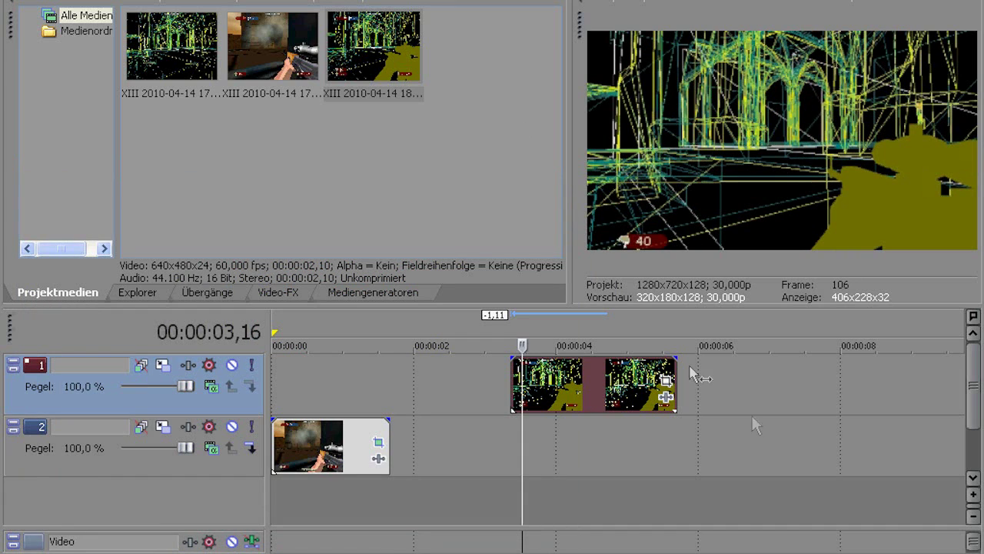
drag(609, 392, 369, 393)
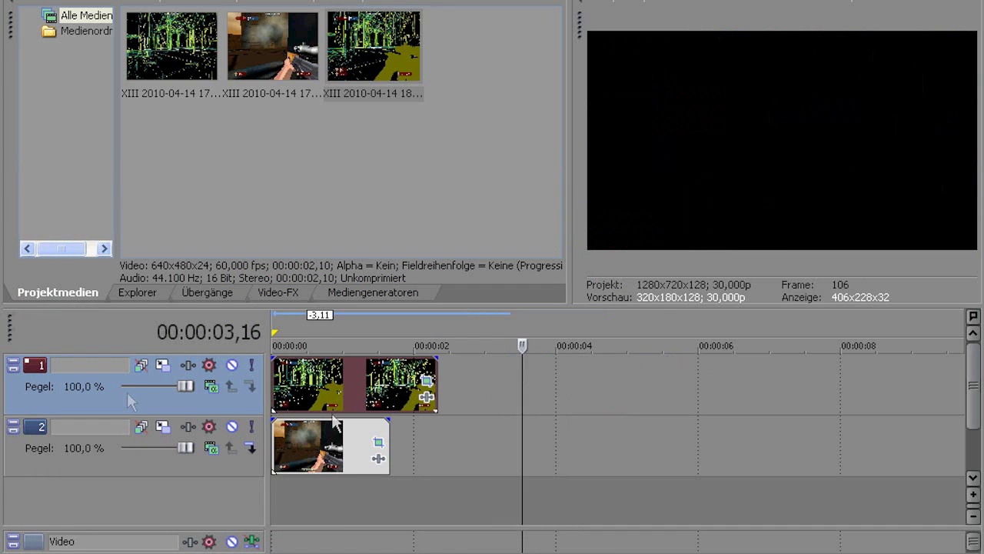
Step: Trim the wireframe clip's start to about 00:00:00,23 and its end to match the gameplay clip's end
key(ctrl+Home)
click(307, 345)
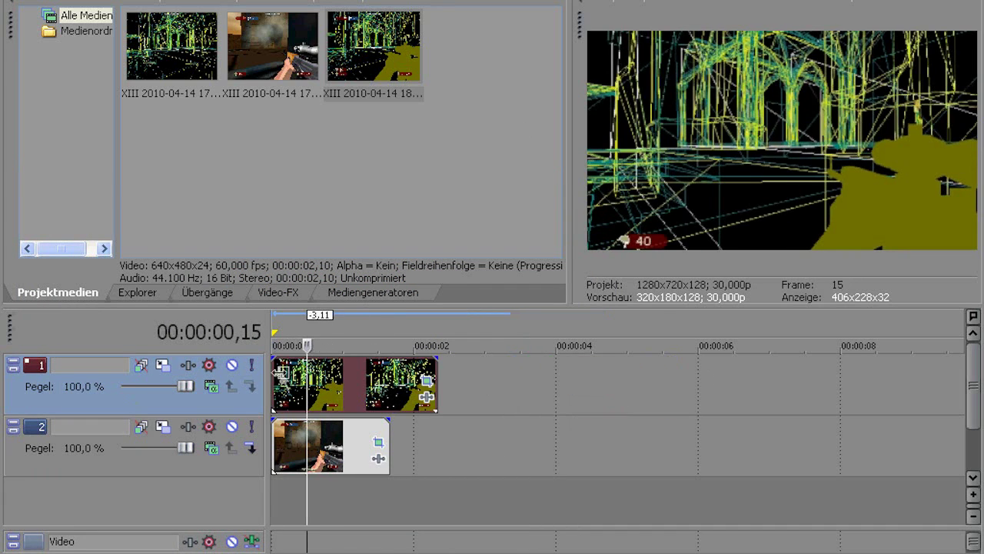
drag(274, 377, 330, 370)
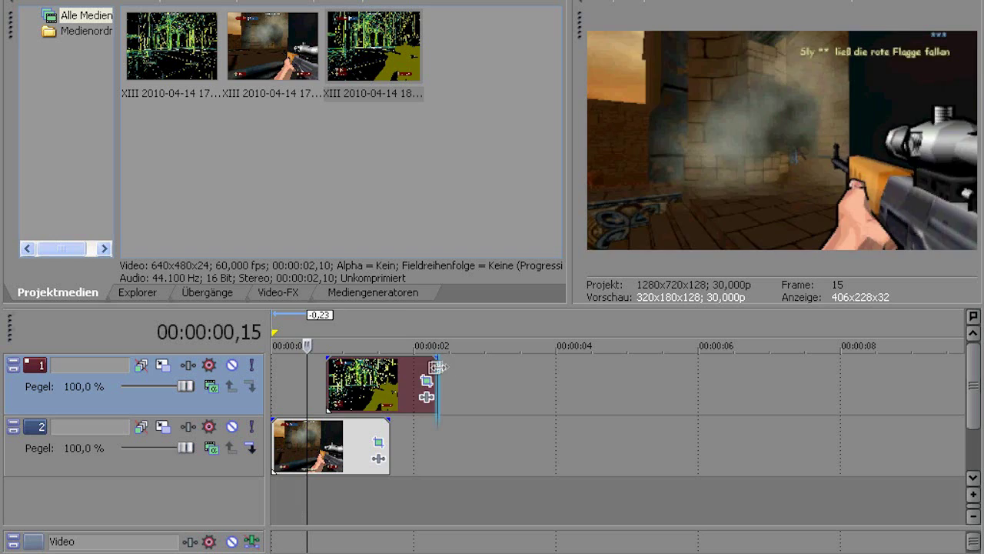
drag(438, 365, 388, 369)
Step: Extend the wireframe clip's end about 5 frames past the end of the gameplay clip
scroll(414, 382, up, 4)
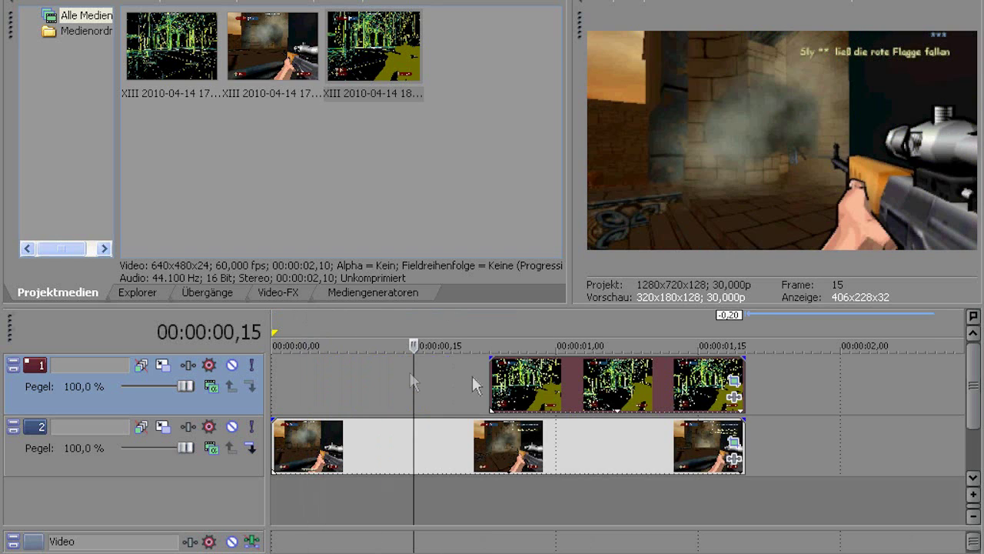
click(752, 346)
scroll(765, 357, up, 4)
drag(607, 377, 763, 374)
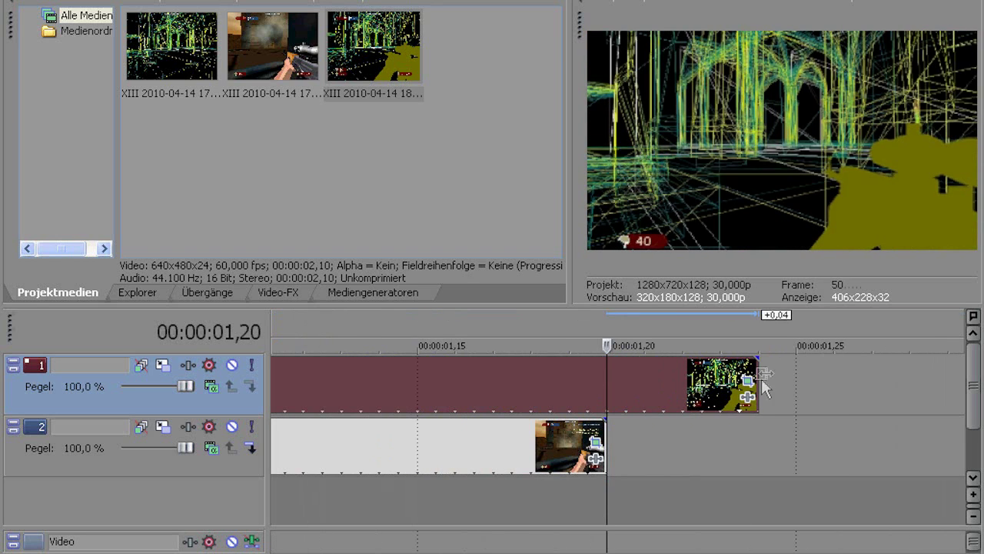
scroll(689, 389, down, 2)
mouse_move(684, 370)
mouse_down()
mouse_move(759, 370)
mouse_move(660, 360)
mouse_move(696, 362)
mouse_up()
scroll(295, 417, down, 4)
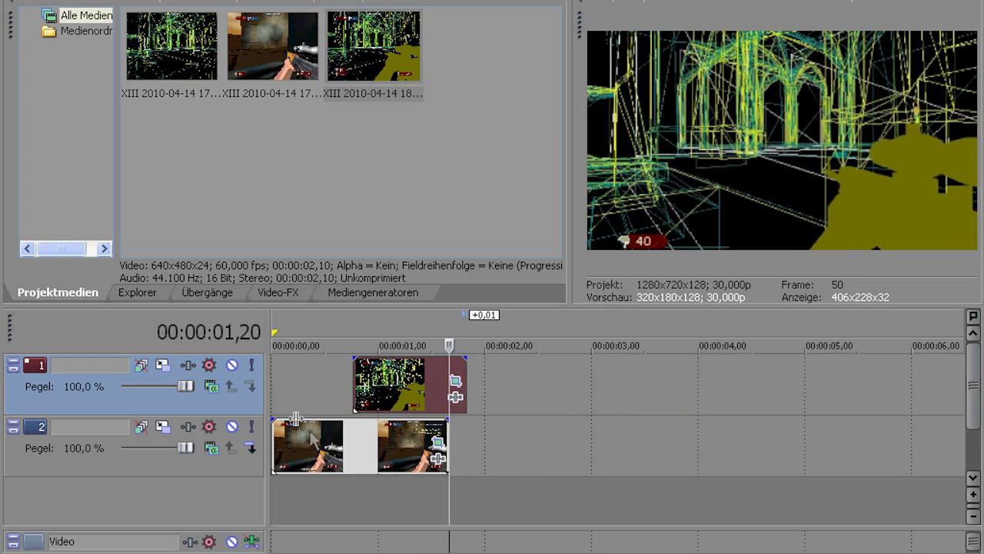
Step: Set the wireframe clip's playback rate to 2,0 and shorten its end by 8 frames
click(392, 385)
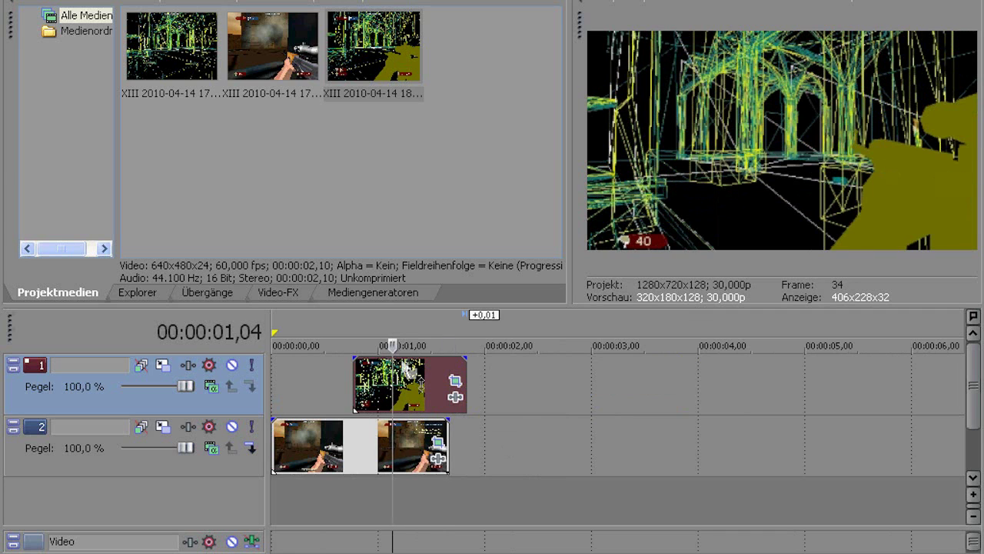
right_click(406, 381)
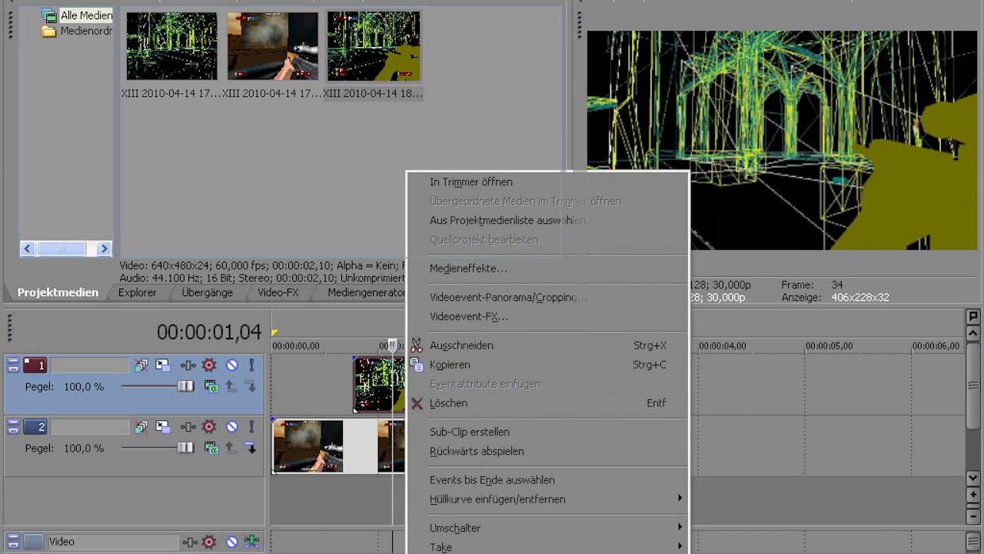
click(442, 551)
double_click(467, 277)
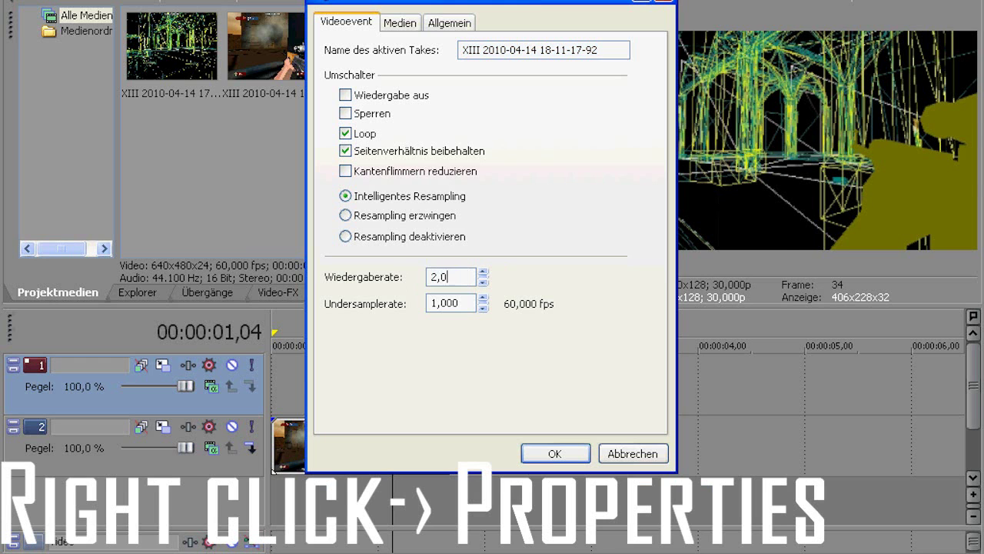
key(Return)
drag(468, 378, 444, 382)
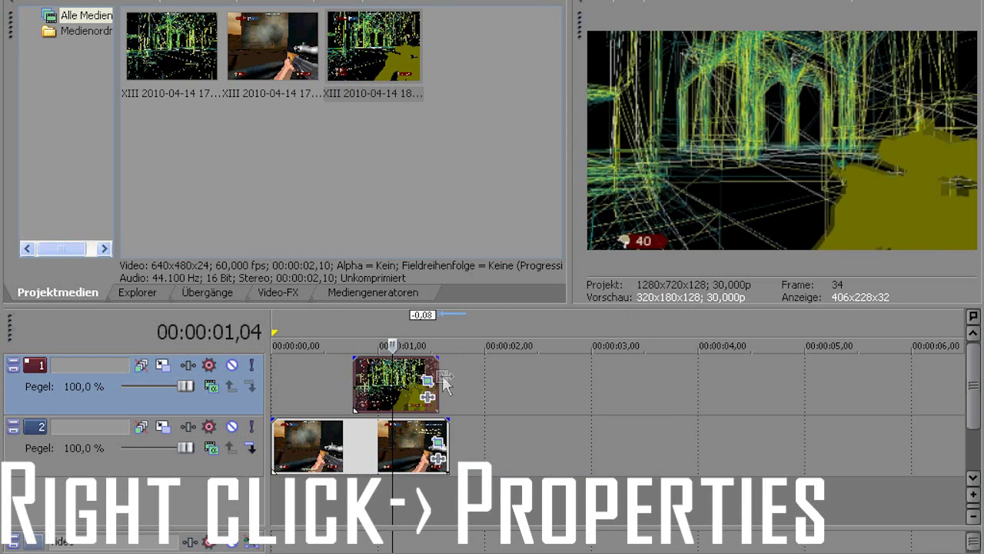
Step: Split the gameplay clip on track 2 at 00:00:00,03
click(301, 361)
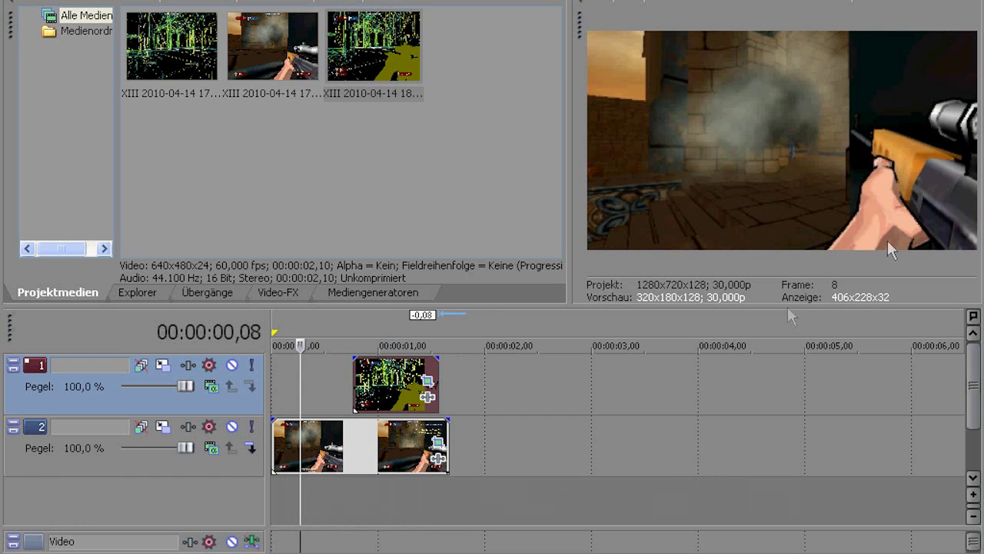
key(Left)
key(Left)
key(Left)
key(Left)
key(Left)
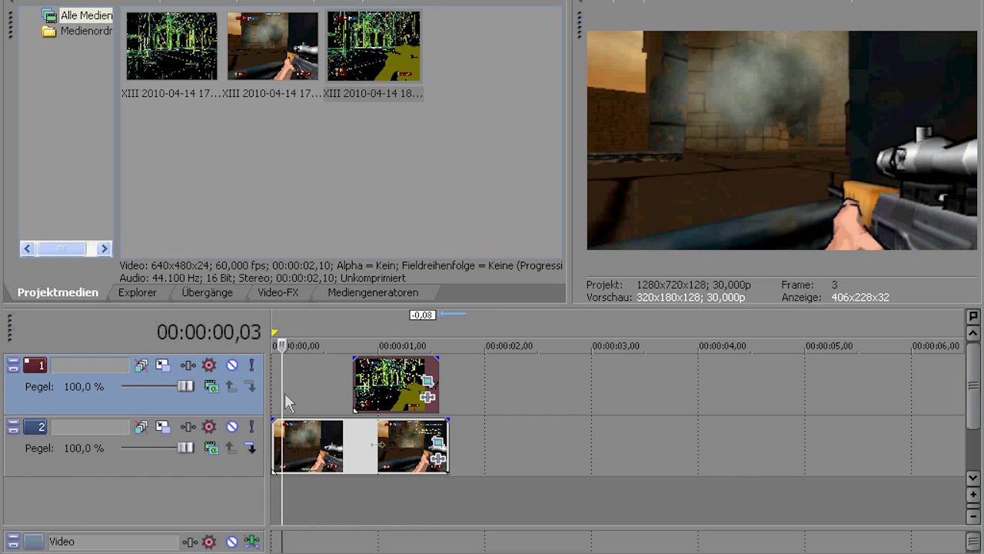
click(285, 432)
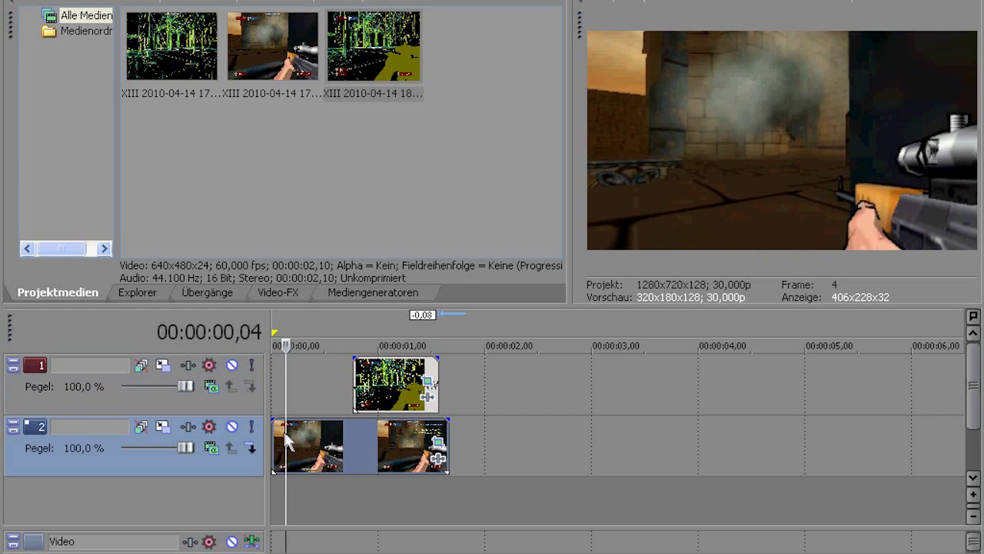
scroll(284, 431, up, 5)
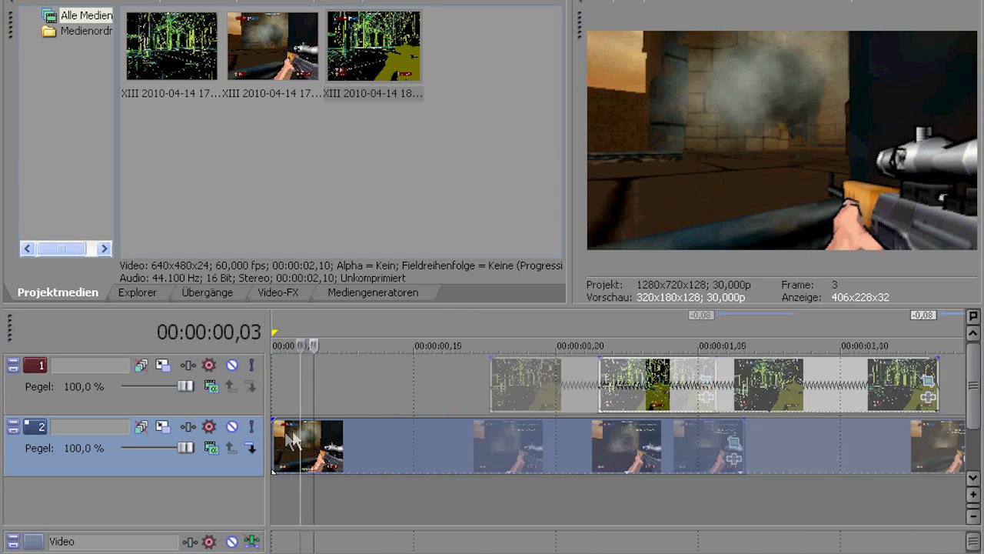
scroll(607, 362, down, 3)
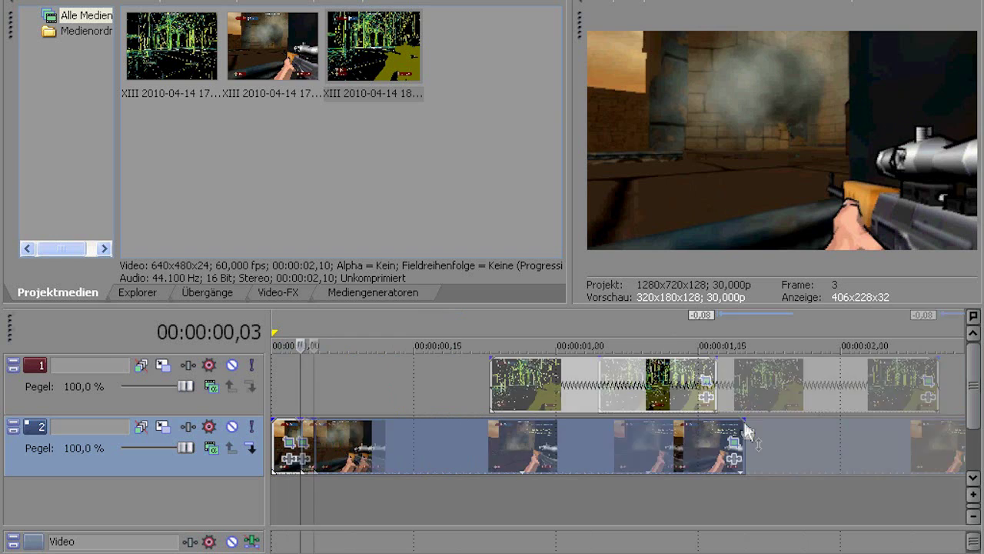
Step: Move the wireframe clip so it starts at the gameplay clip's split at 00:00:00,03
drag(554, 392, 376, 389)
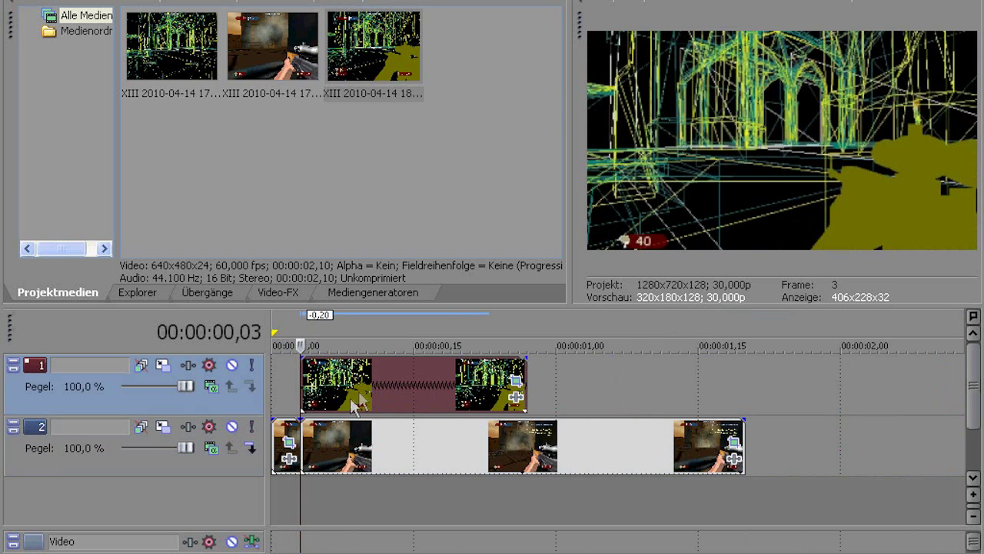
scroll(316, 438, up, 4)
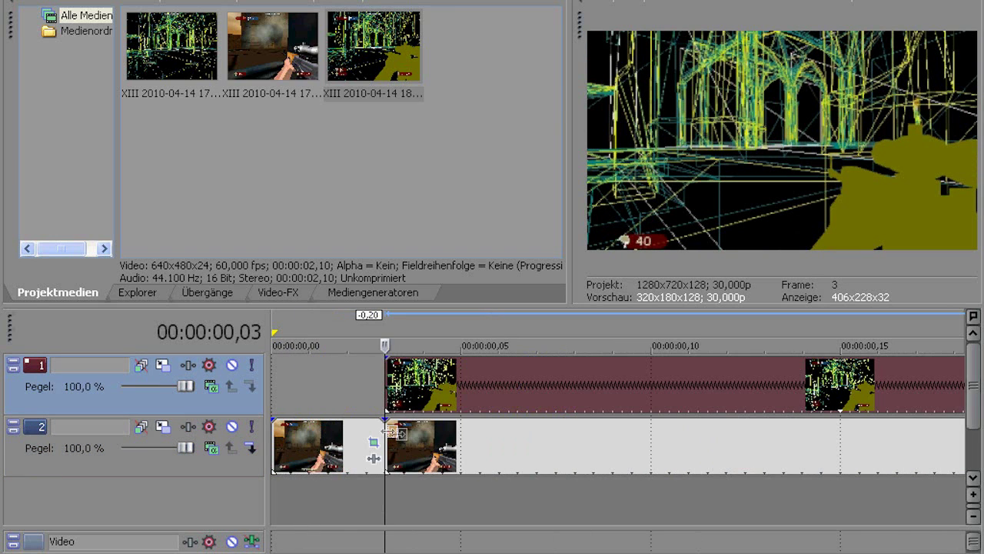
scroll(388, 373, down, 5)
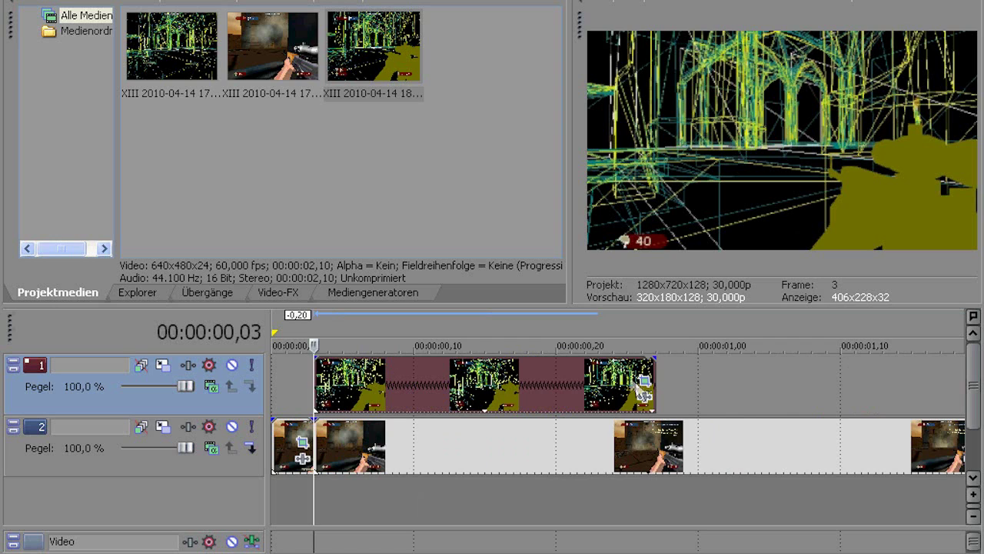
Step: Enable the mask in the wireframe clip's Event-Panorama/Cropping and draw a narrow rectangular mask along the image's left edge
click(646, 386)
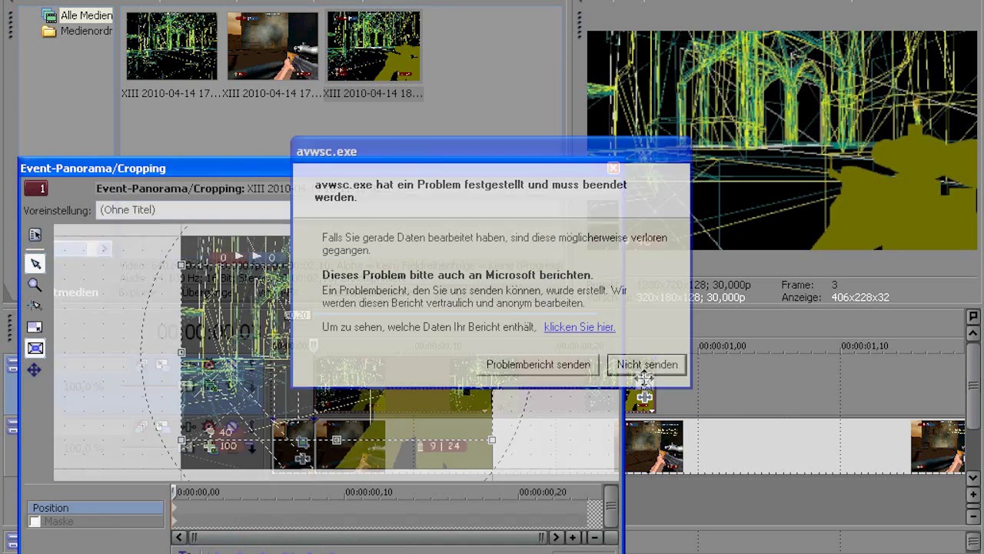
click(647, 365)
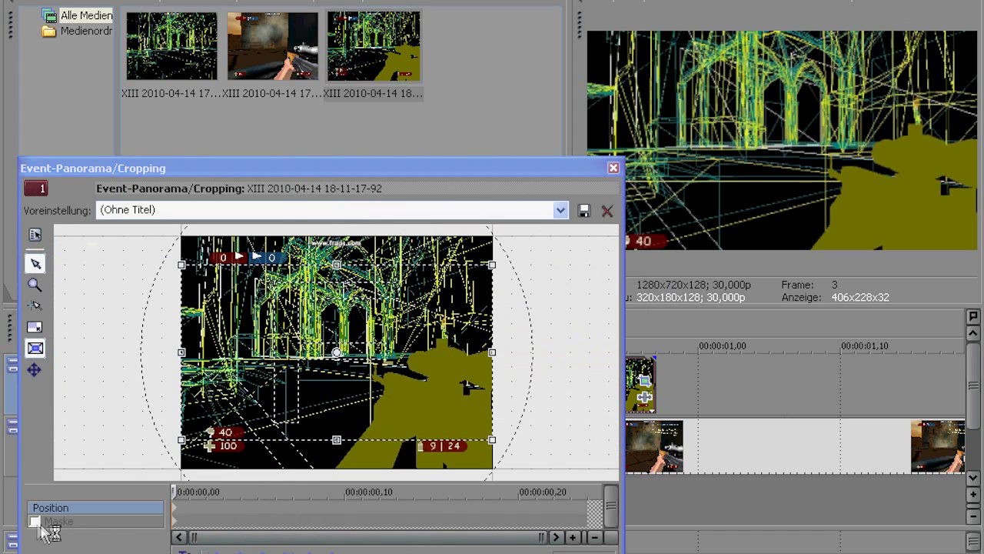
click(35, 522)
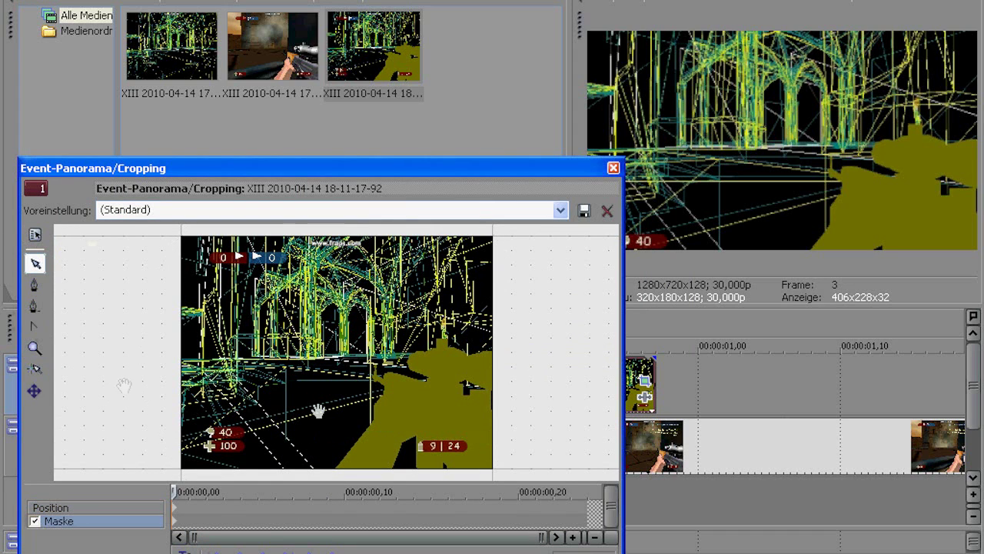
click(181, 469)
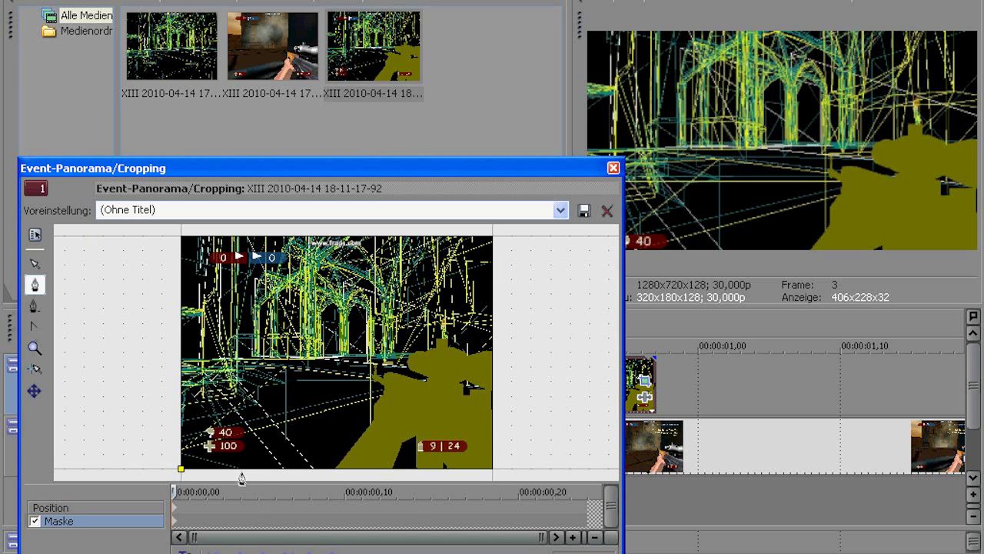
click(239, 469)
click(240, 238)
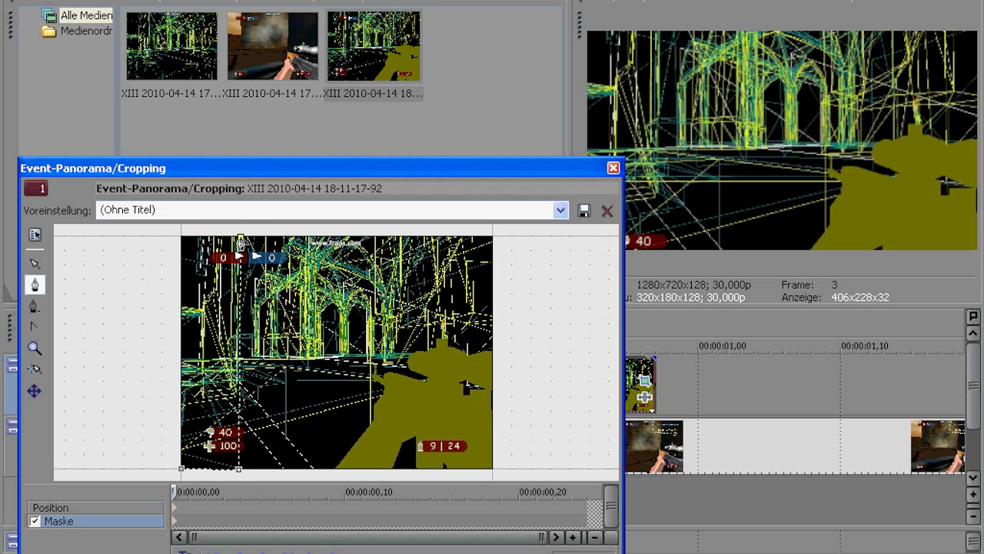
click(181, 469)
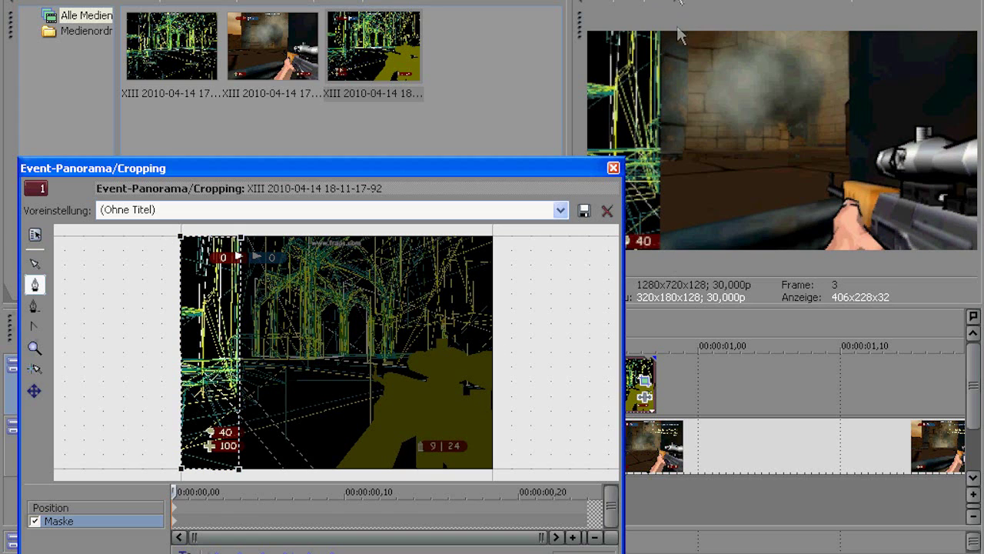
Step: Align the mask strip's two lower corner points exactly with the bottom edge of the image
click(35, 263)
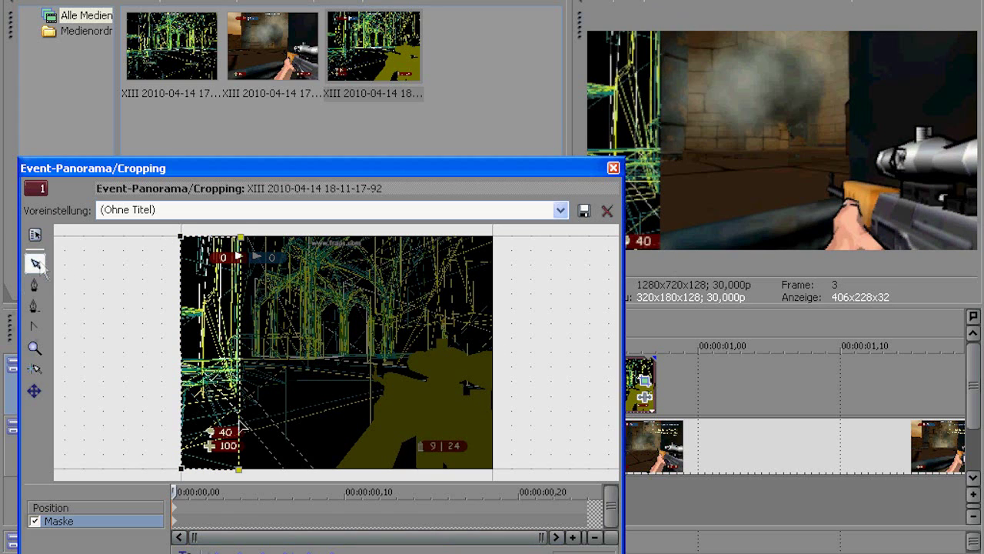
click(239, 469)
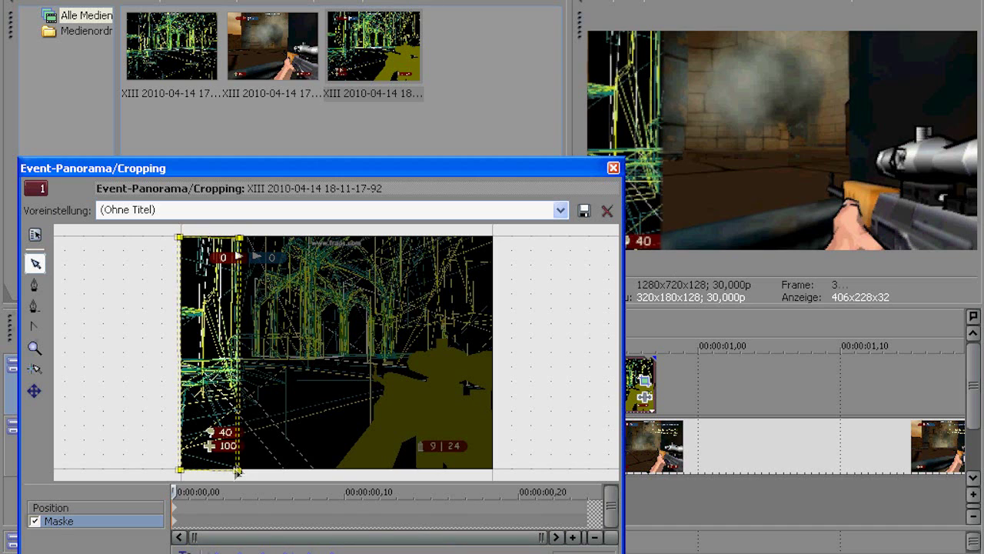
scroll(287, 446, up, 2)
scroll(287, 446, up, 4)
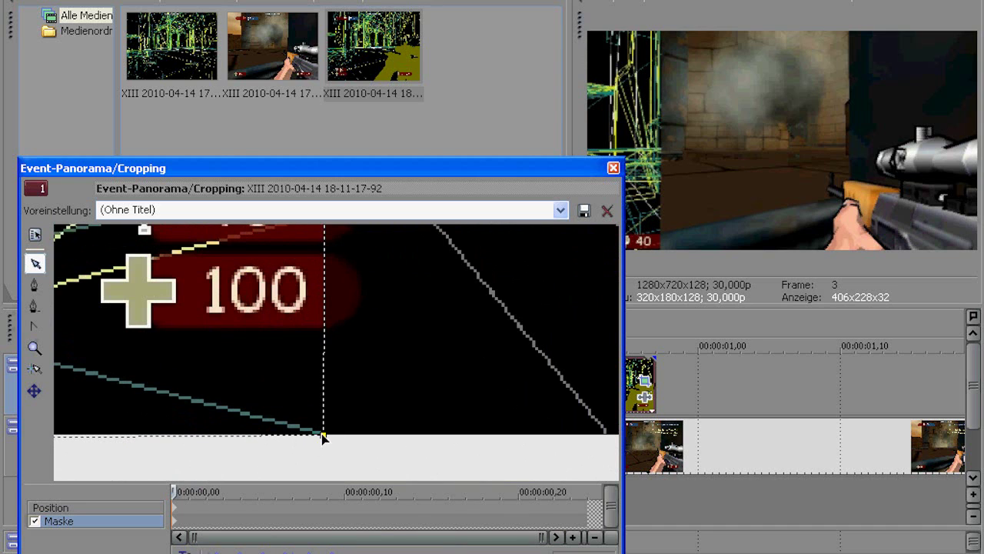
drag(323, 434, 477, 427)
drag(105, 437, 104, 432)
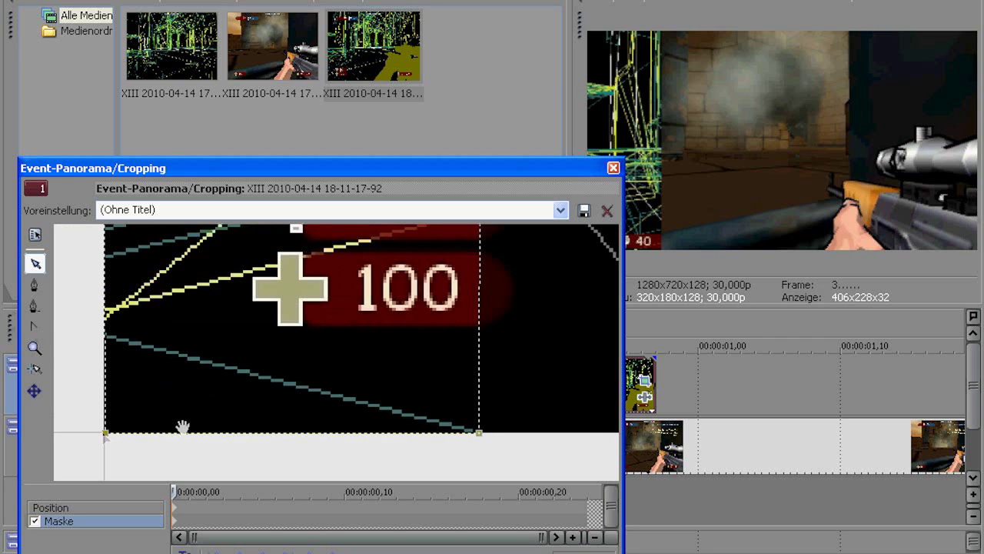
drag(183, 426, 186, 422)
Step: Align the mask strip's two upper corner points exactly with the top edge of the image
scroll(531, 316, down, 3)
drag(514, 312, 513, 478)
drag(463, 277, 464, 422)
scroll(462, 407, up, 1)
drag(463, 238, 423, 399)
drag(178, 403, 185, 398)
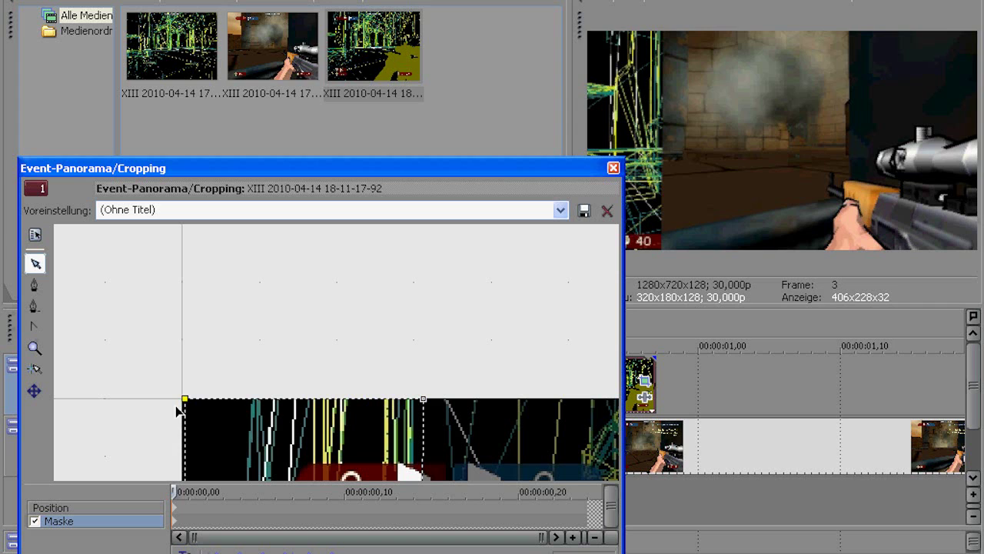
drag(430, 369, 371, 236)
scroll(435, 416, down, 3)
drag(436, 441, 428, 336)
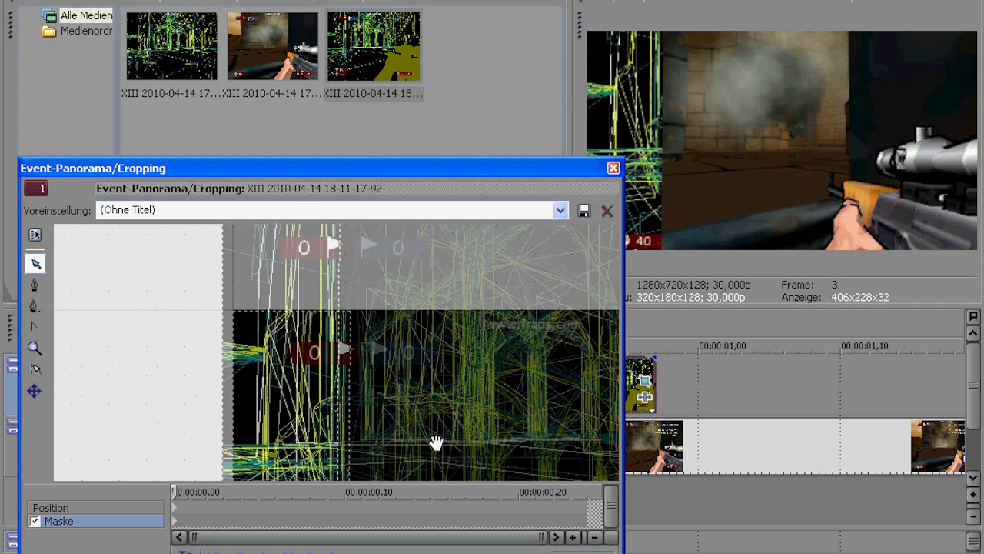
scroll(417, 395, down, 3)
drag(418, 412, 409, 370)
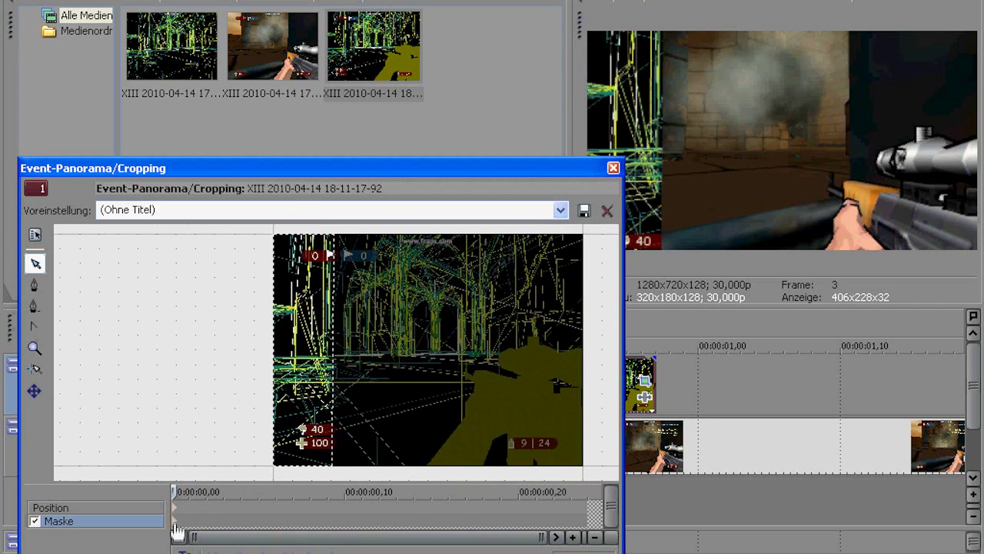
Step: Add a mask keyframe near the clip's end, at timeline frame 26, with all four mask points moved to form a strip along the image's right edge
click(577, 535)
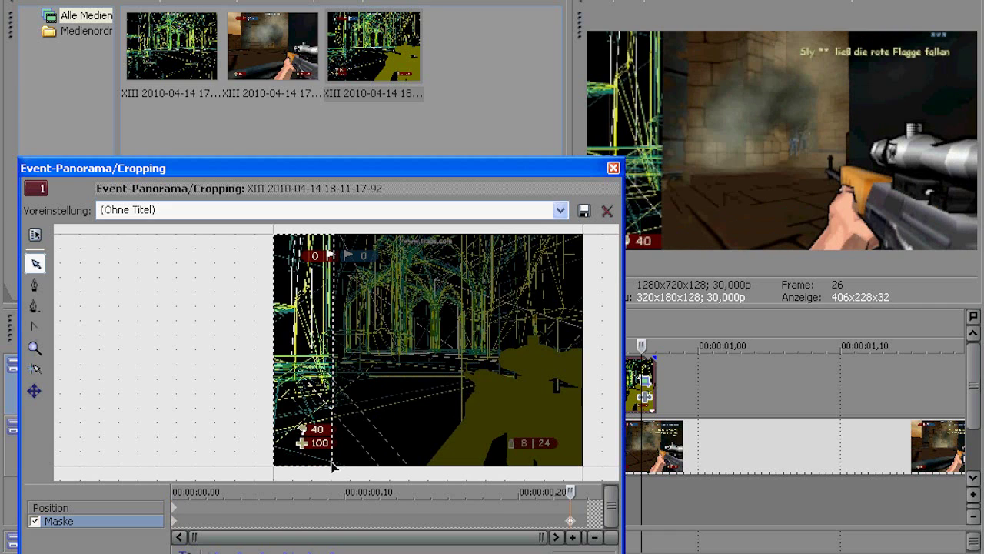
drag(334, 470, 583, 468)
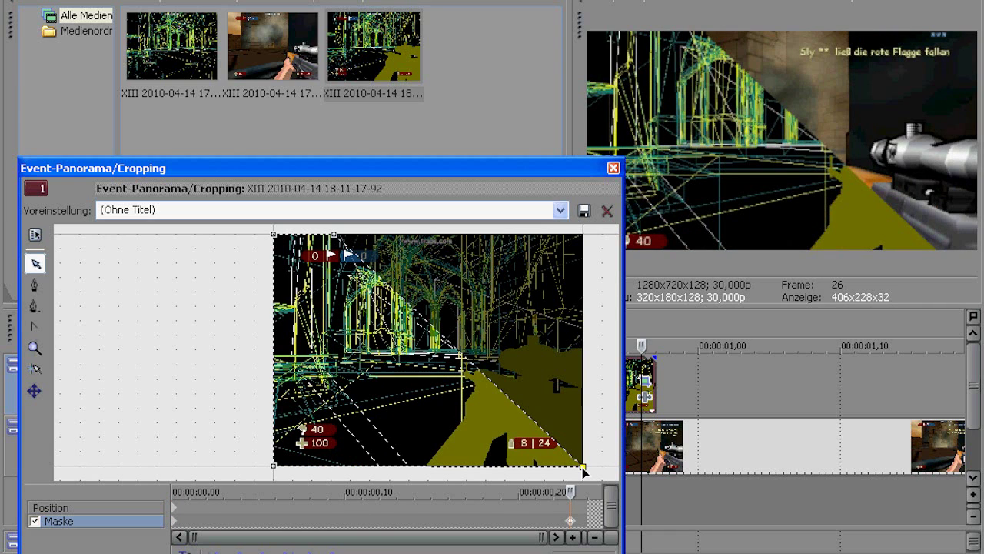
drag(273, 466, 526, 465)
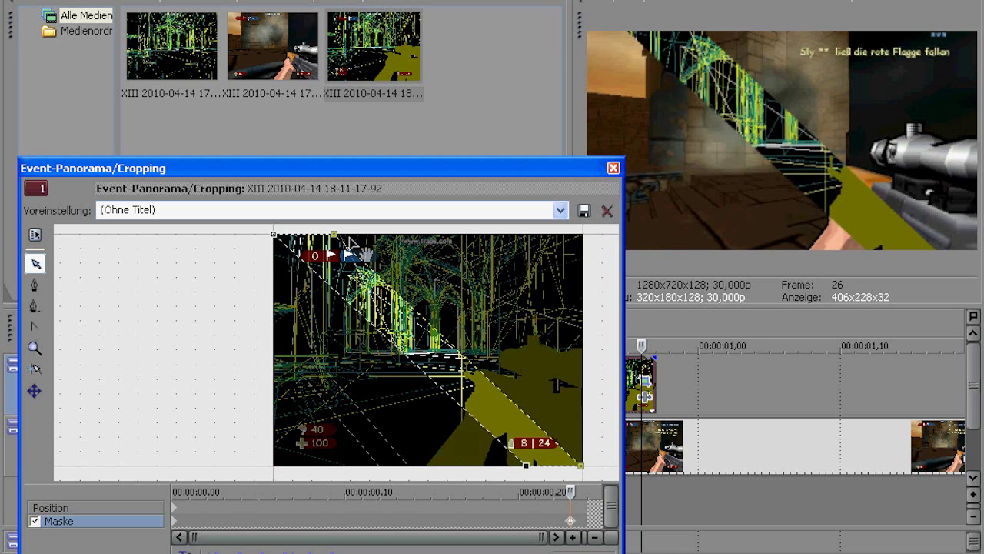
drag(334, 235, 583, 234)
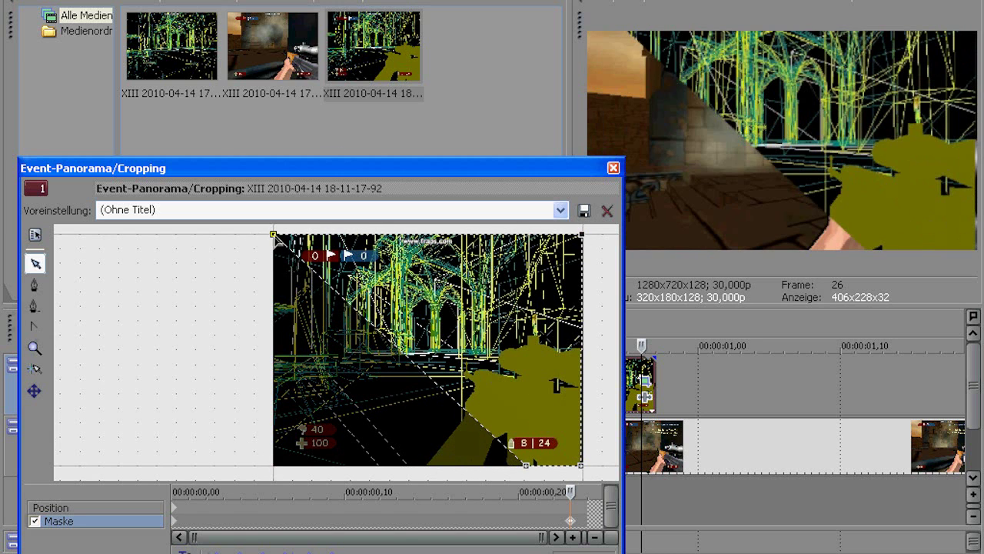
drag(274, 235, 529, 235)
Step: Fine-tune the end keyframe's mask corners against the image's right edge and close the cropping window
scroll(527, 367, up, 6)
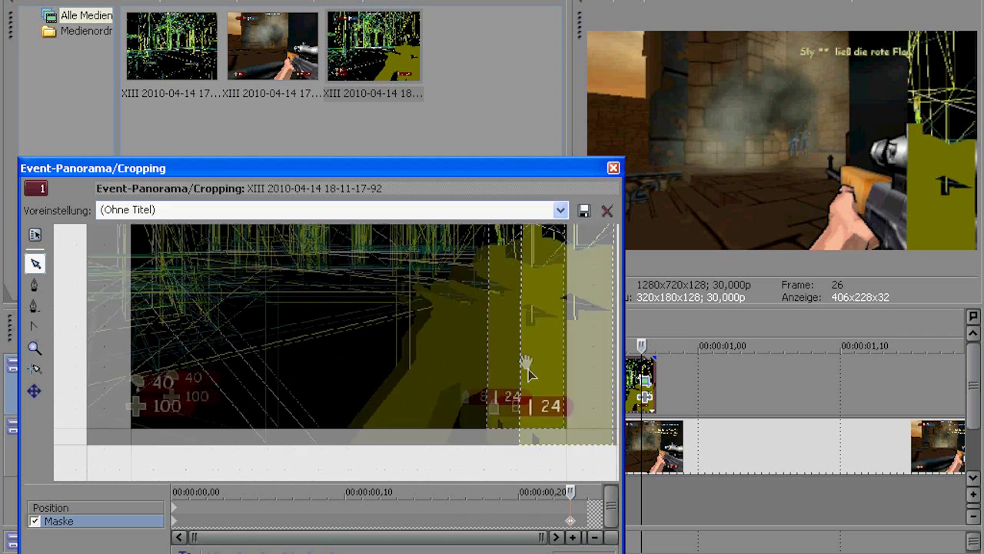
drag(435, 389, 442, 391)
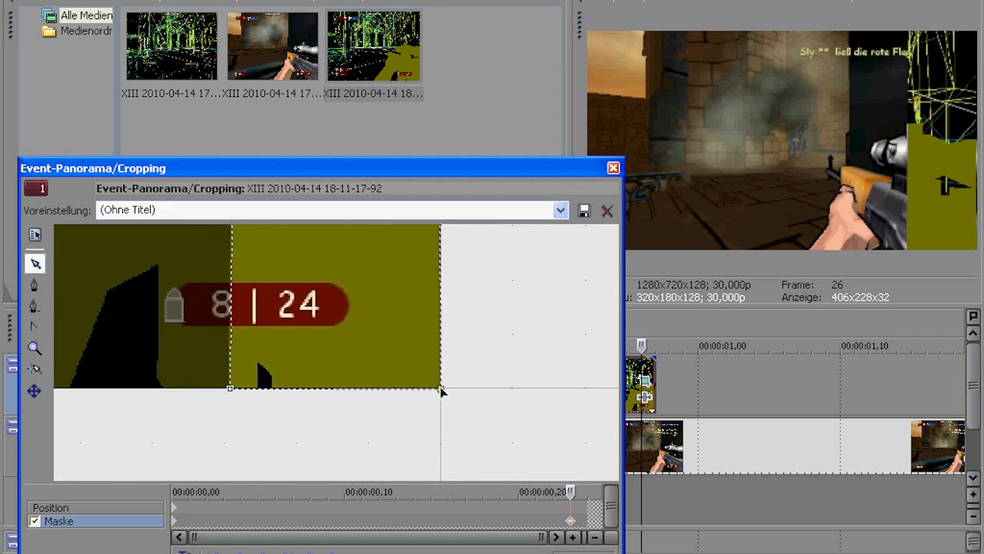
drag(461, 246, 444, 327)
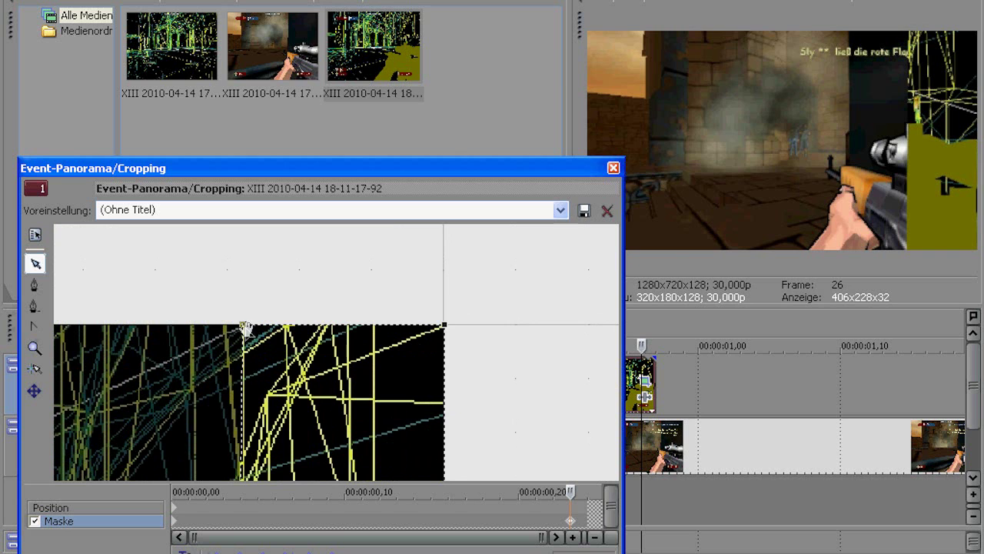
click(613, 168)
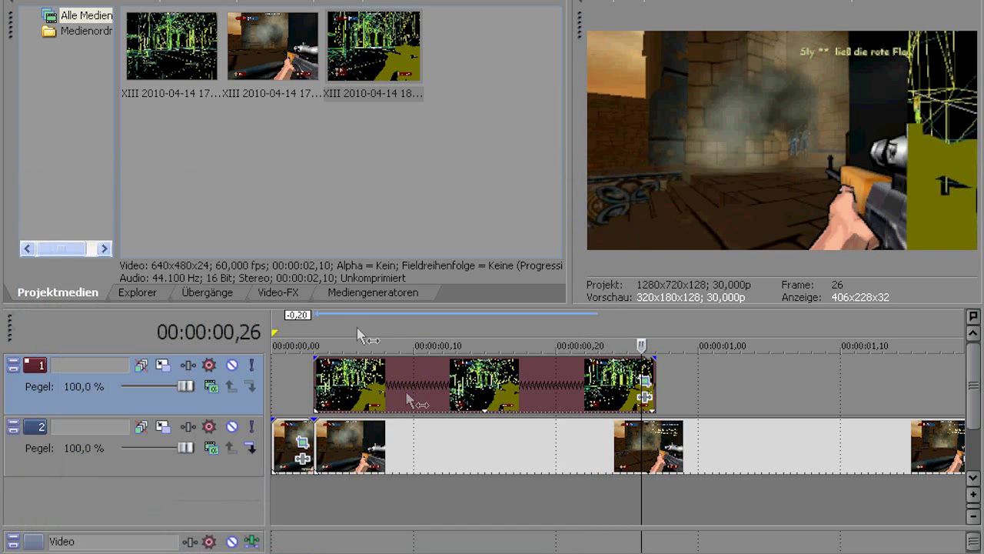
Step: Play back the masked wireframe sweep over the gameplay clip to check its movement
key(space)
key(Return)
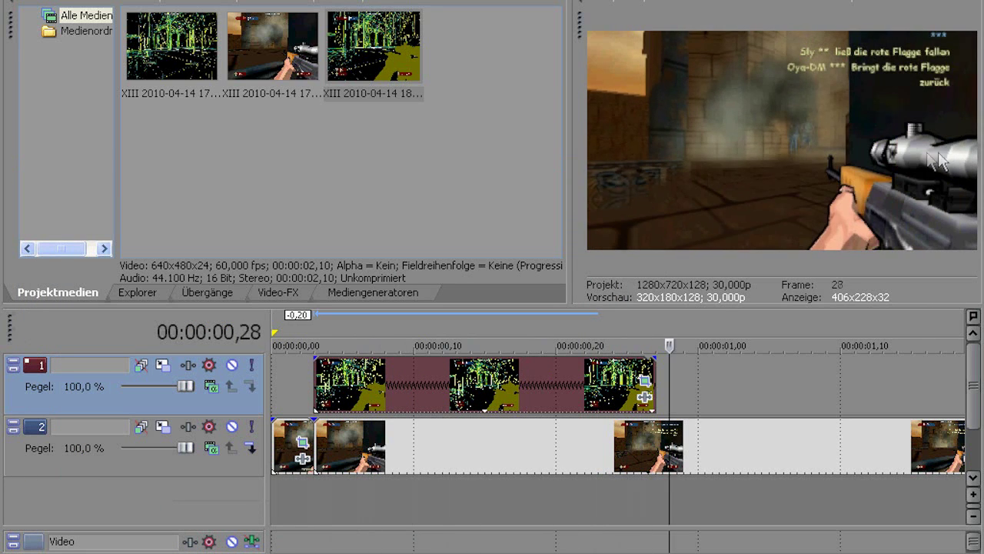
key(Left)
key(Left)
key(Left)
key(Left)
key(Left)
Step: Add a fade-in and a fade-out of about 4 frames each to the wireframe clip and preview the sweep
click(315, 363)
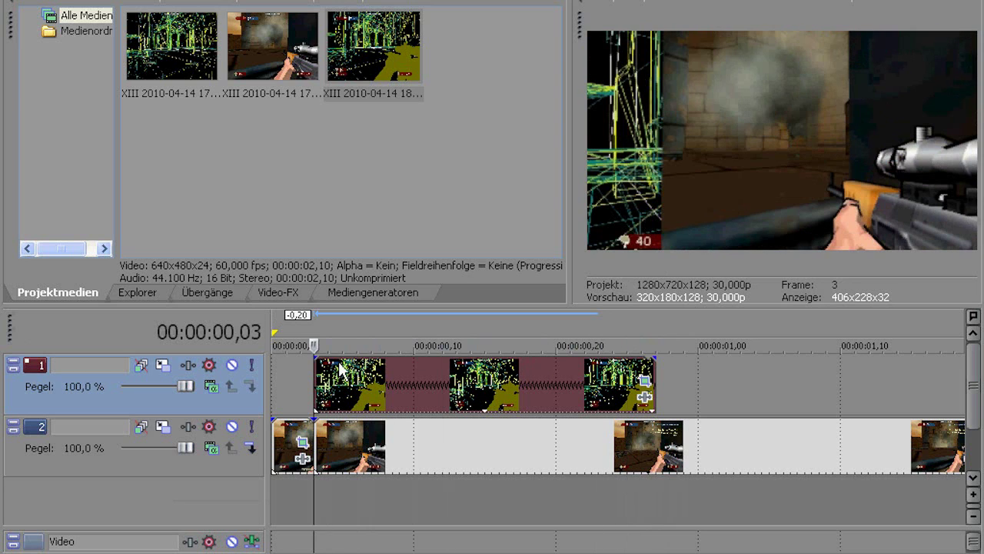
key(Right)
drag(313, 358, 385, 359)
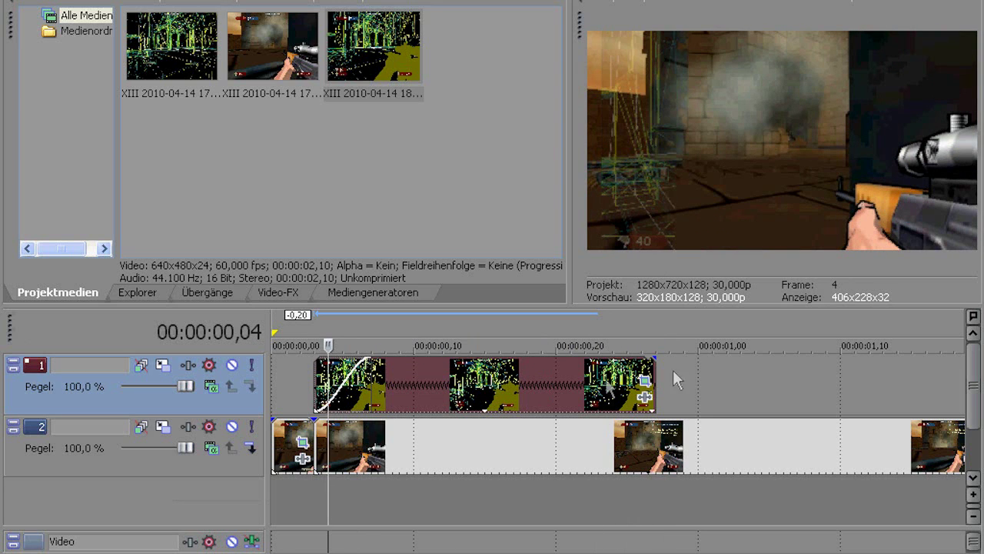
drag(654, 358, 589, 360)
key(space)
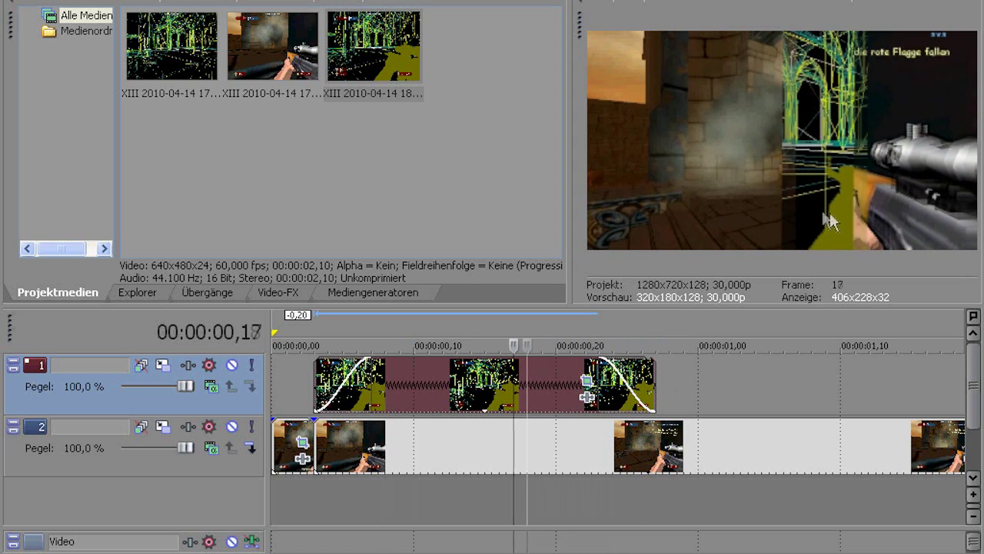
Step: Add the "blue collours" filter package to gameplay track 2 and close its effects window
scroll(516, 484, down, 2)
scroll(516, 474, down, 2)
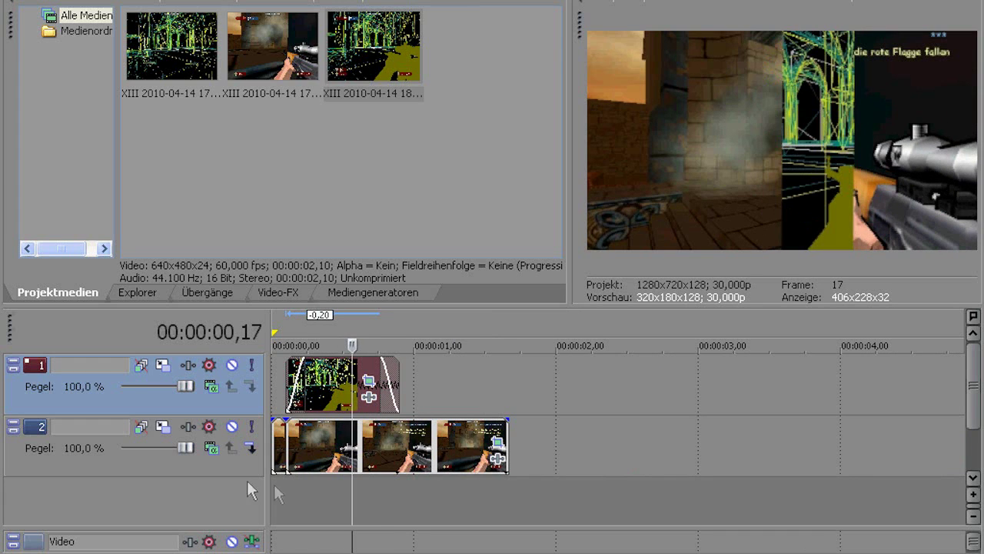
click(208, 426)
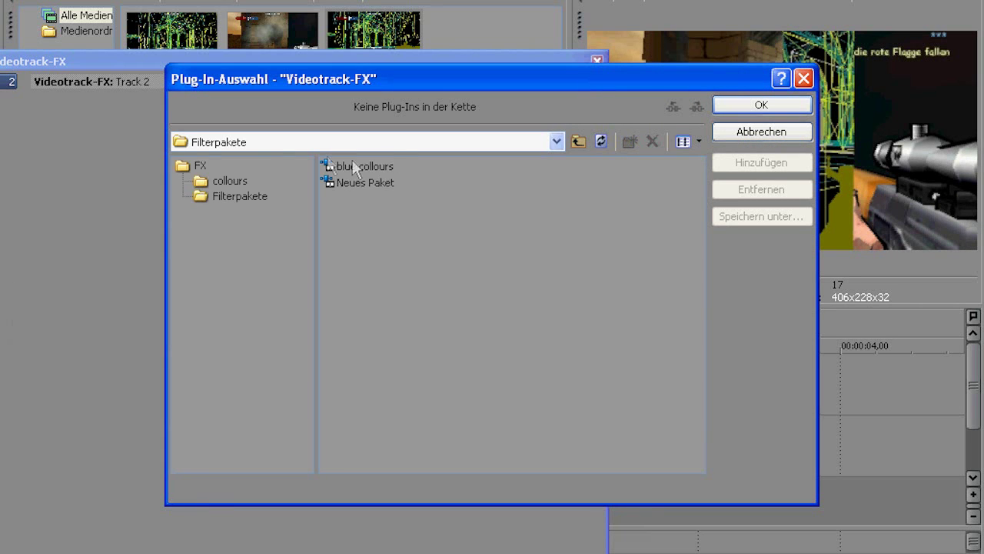
click(350, 166)
double_click(349, 167)
click(762, 104)
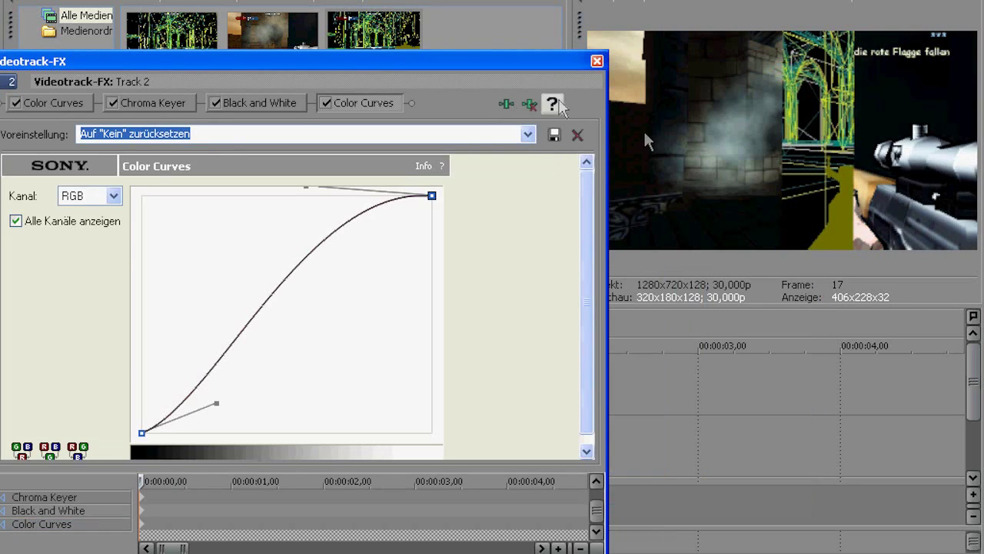
click(596, 61)
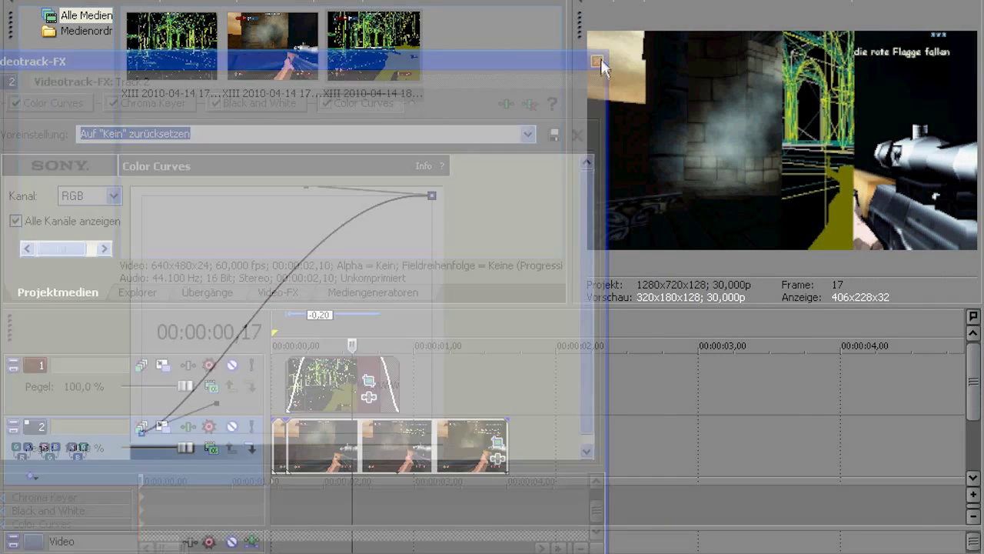
Step: Add two Magic Bullet Look Suite effects to the effects chain of wireframe track 1
click(187, 366)
double_click(200, 166)
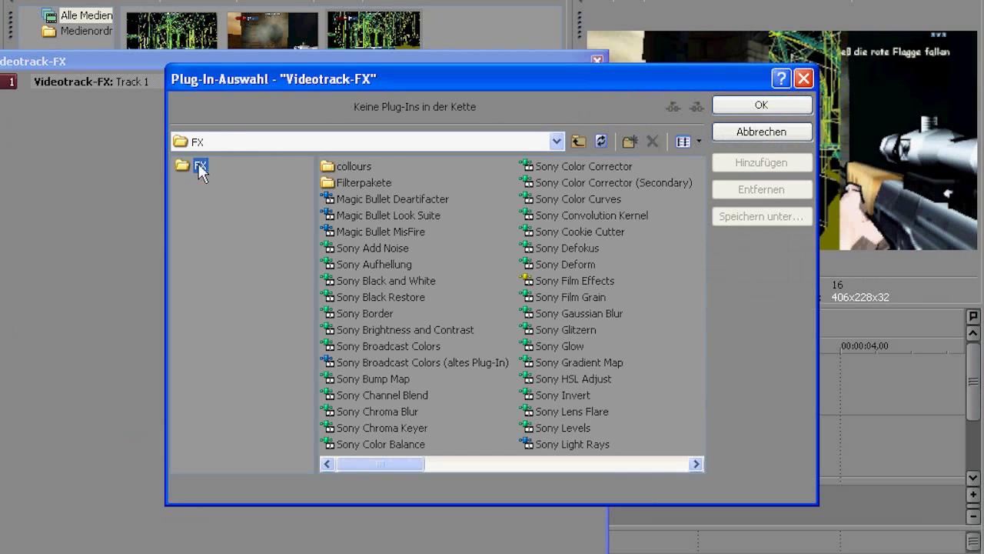
click(375, 215)
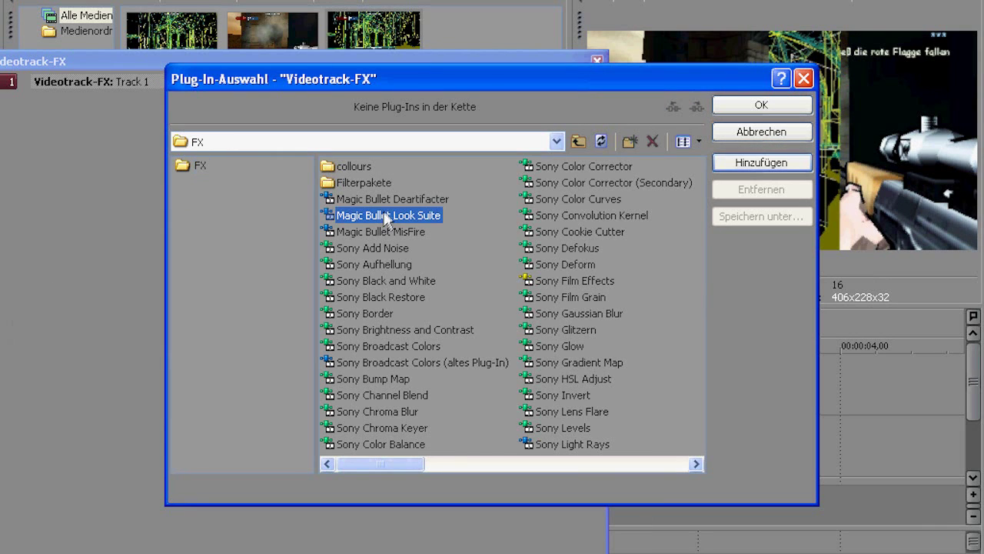
click(760, 163)
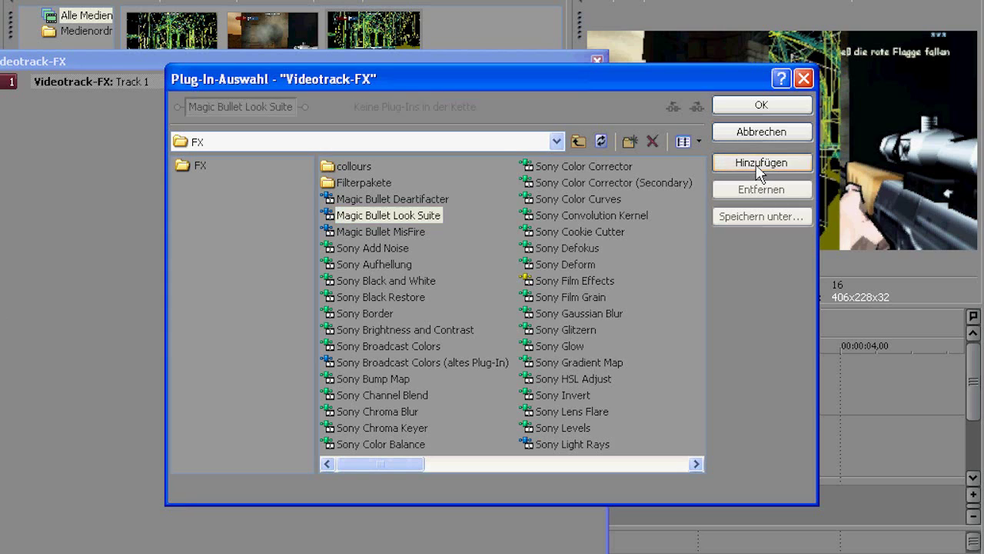
click(759, 163)
click(758, 106)
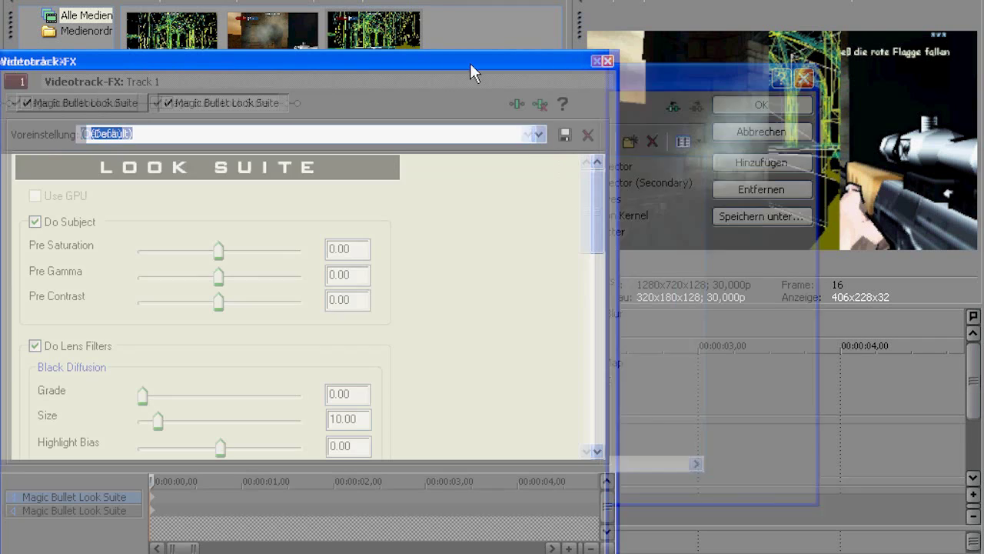
Step: Apply the Diffusion Max preset to the first Look Suite effect and Mexicali to the second, and play back the sweep from near its start
click(531, 135)
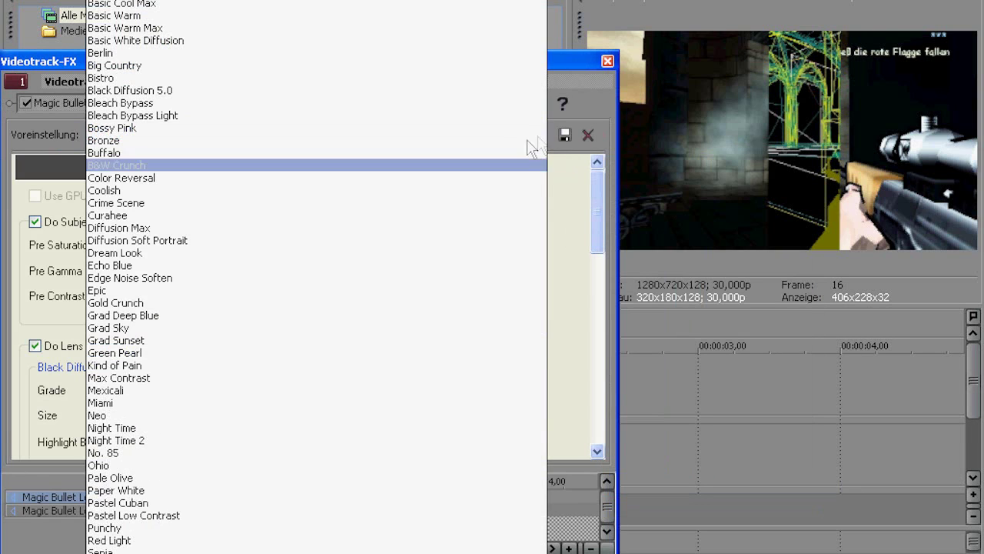
click(169, 227)
click(217, 103)
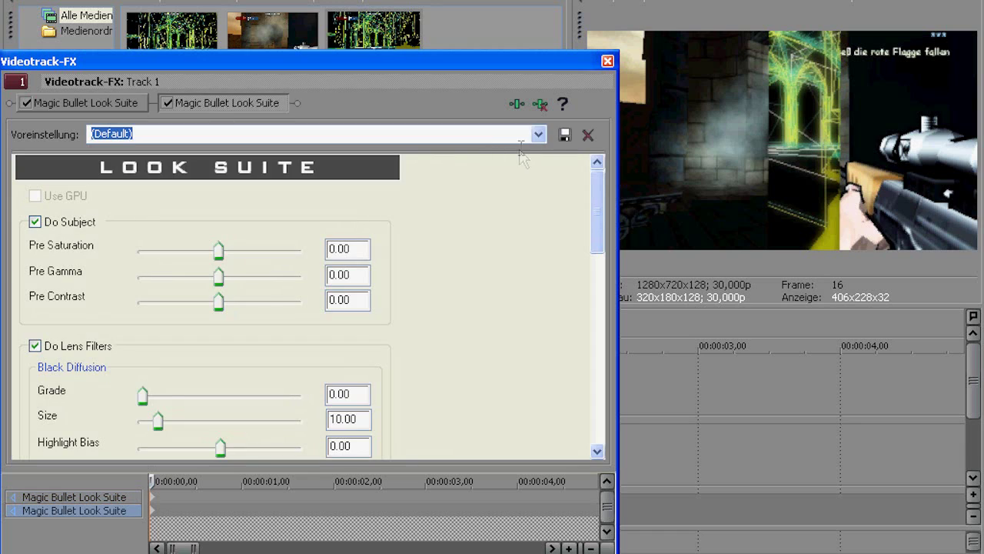
click(538, 135)
click(130, 390)
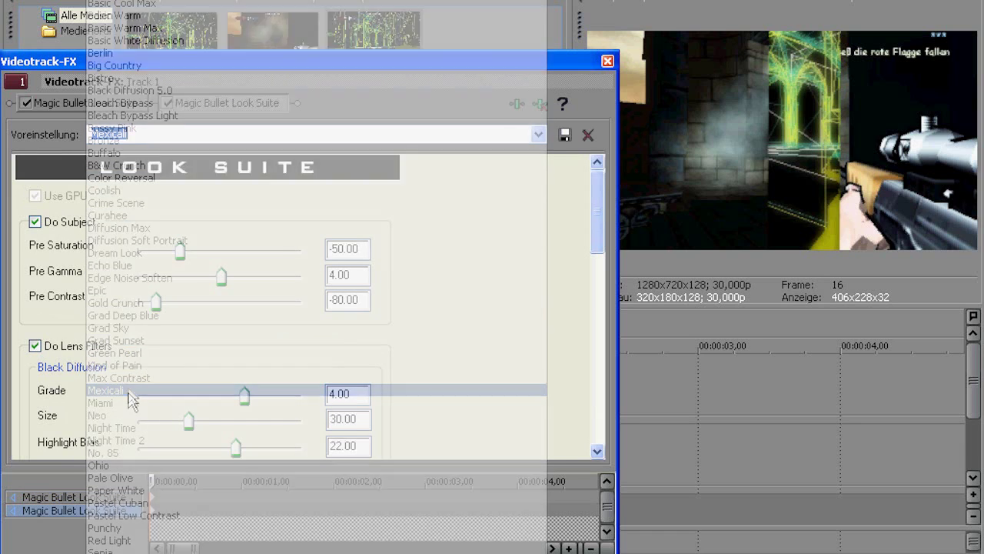
click(607, 61)
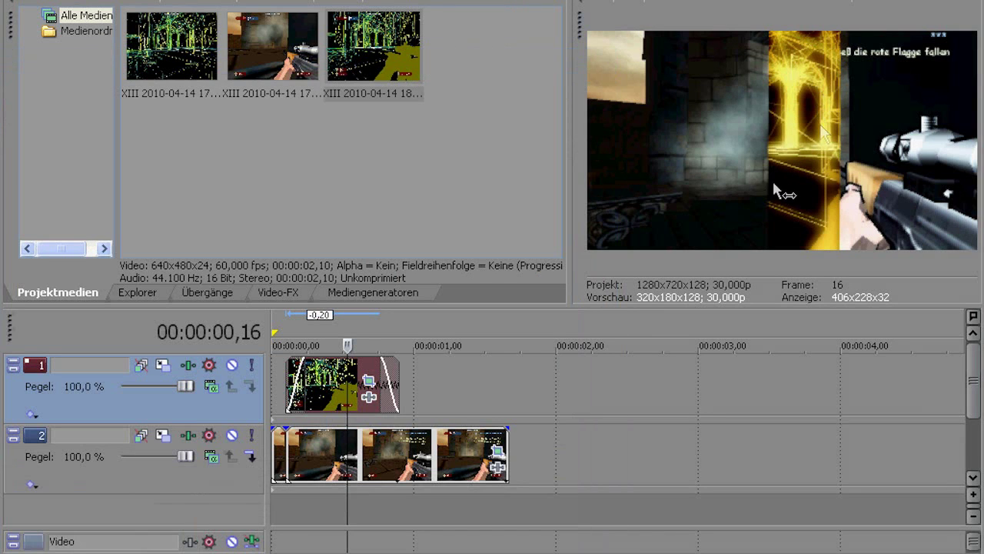
drag(369, 337, 303, 339)
key(space)
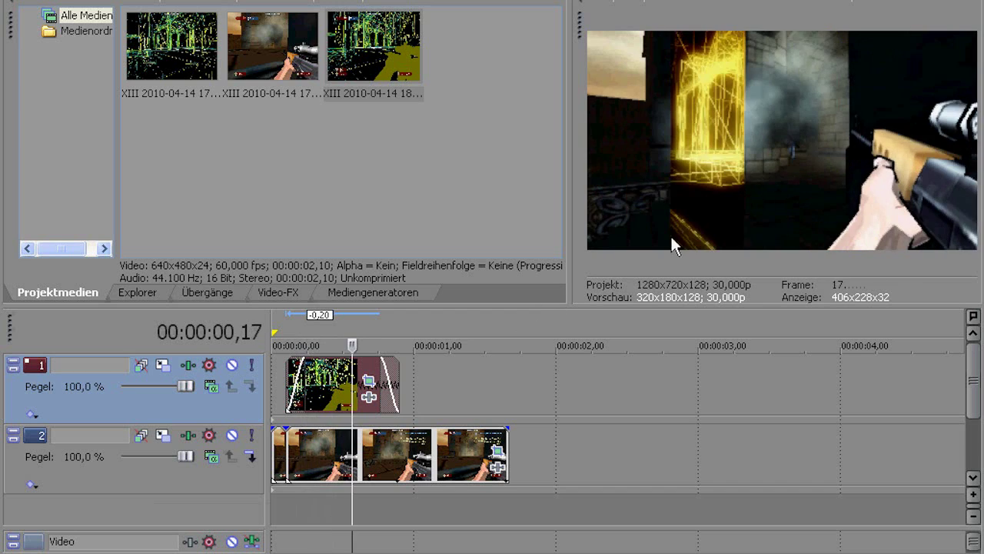